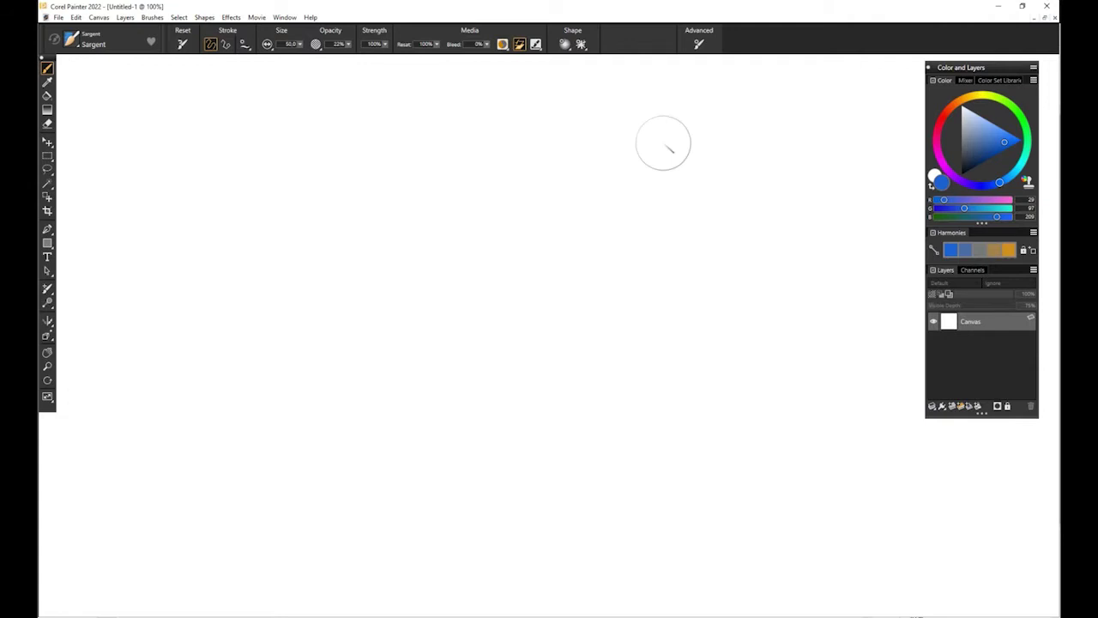
# Create an empty Layer 1 above the Canvas from the Layers panel
pyautogui.click(950, 405)
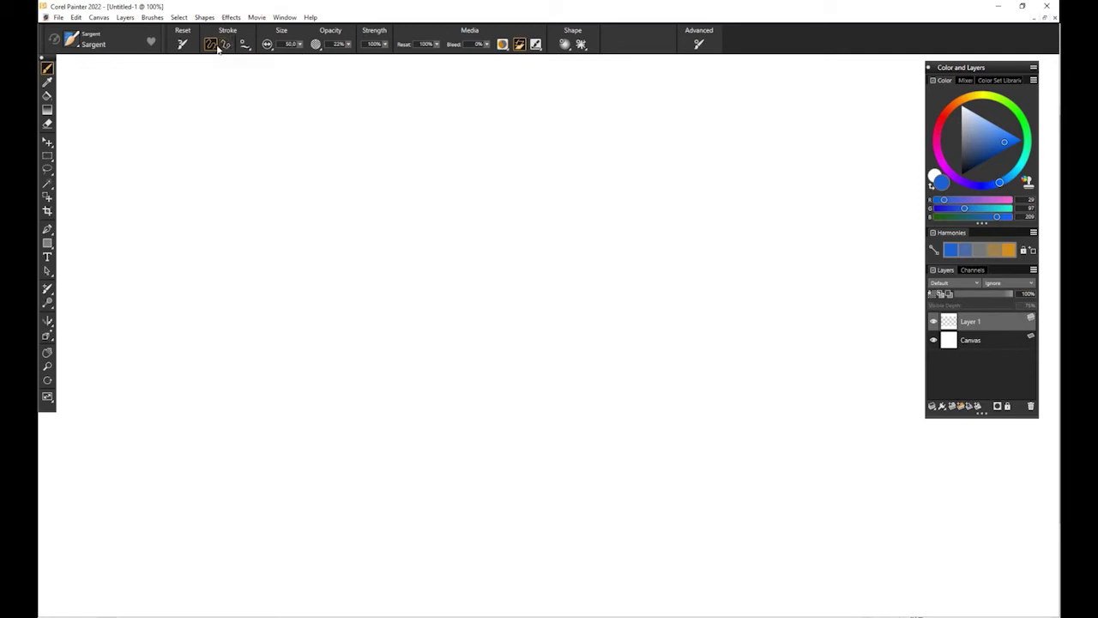
# Look through the Sargent brush's Stroke, Size and Size Library options
pyautogui.click(244, 45)
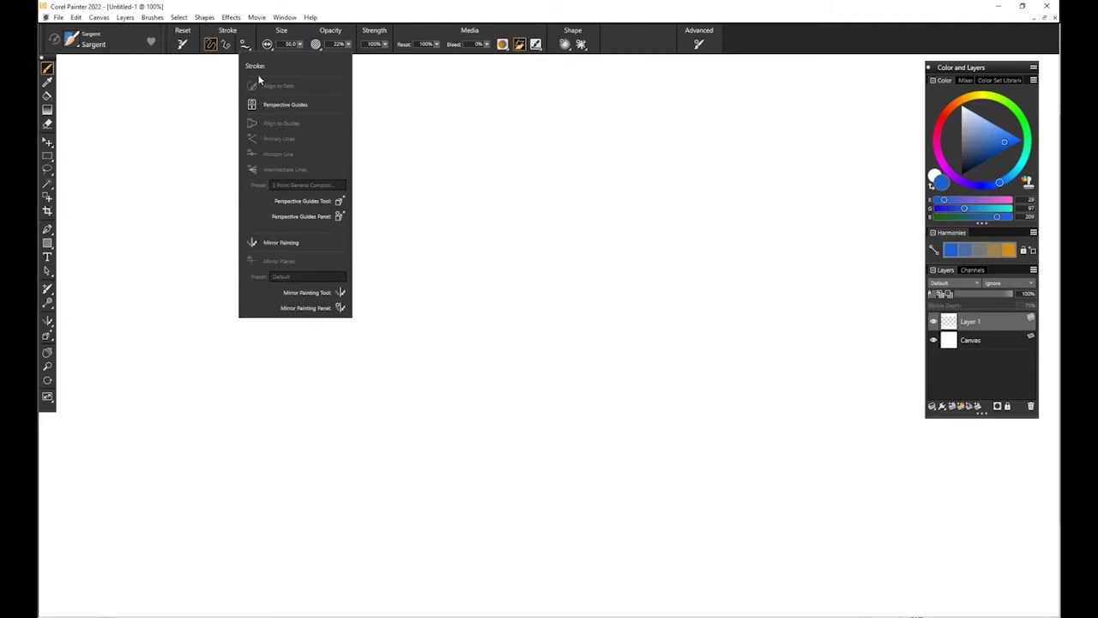
pyautogui.click(267, 46)
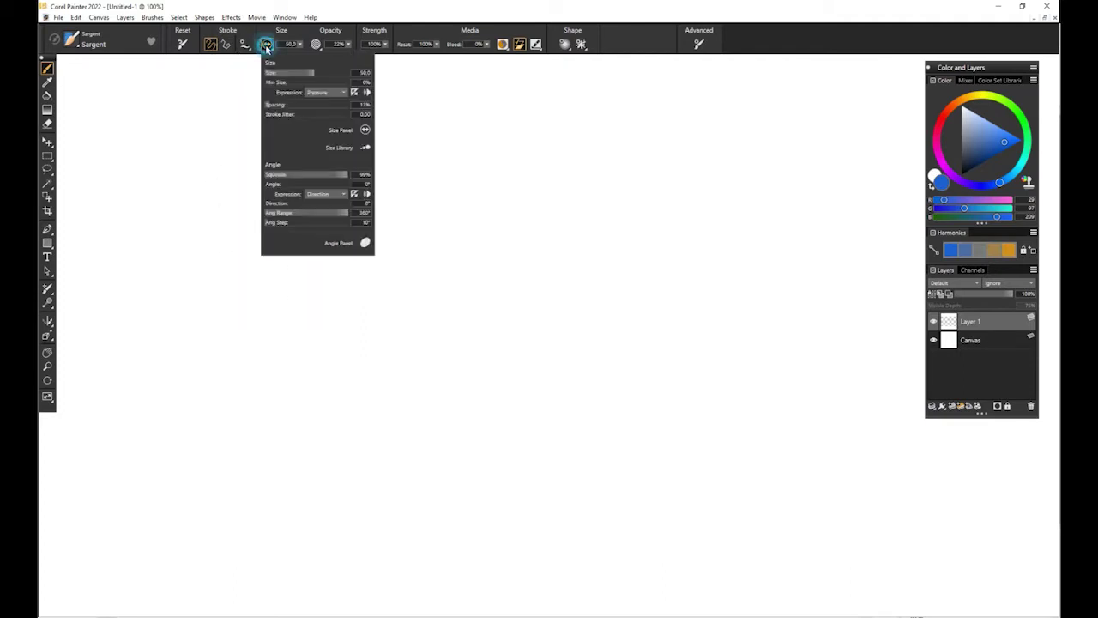
pyautogui.click(365, 147)
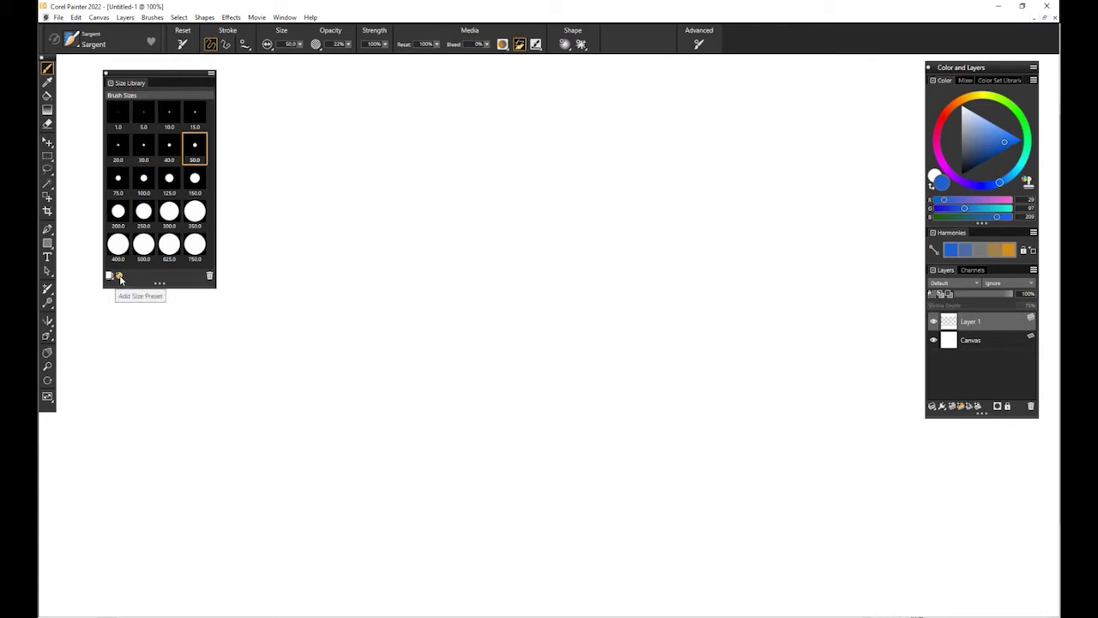
# Keep opacity on the Pressure expression and show the Media Blending settings (Balanced, 100% resaturation)
pyautogui.click(316, 43)
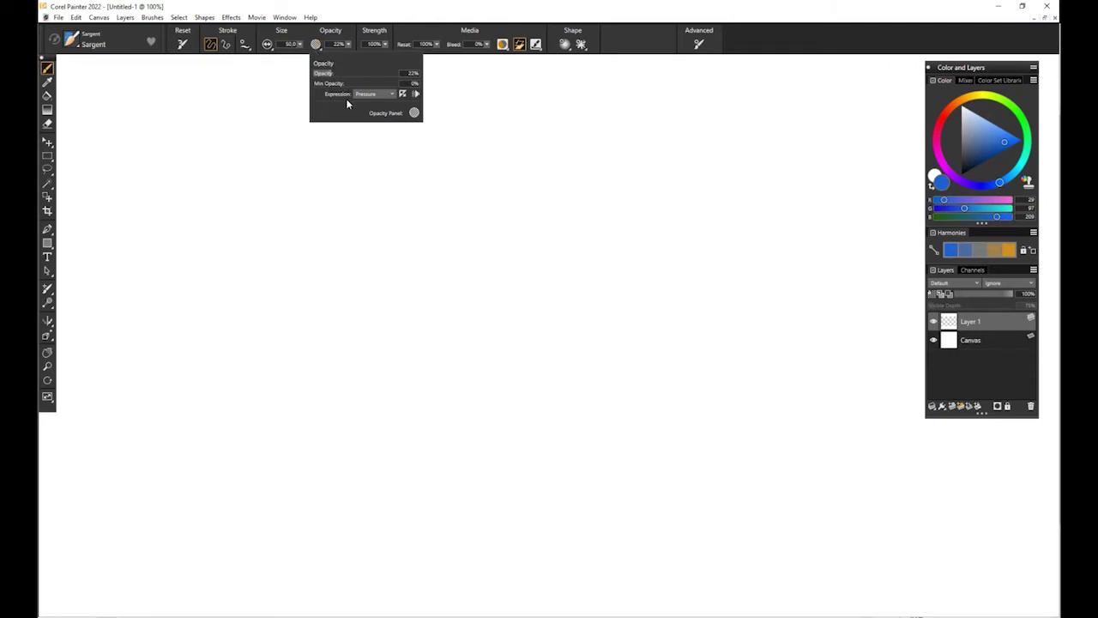
pyautogui.click(380, 94)
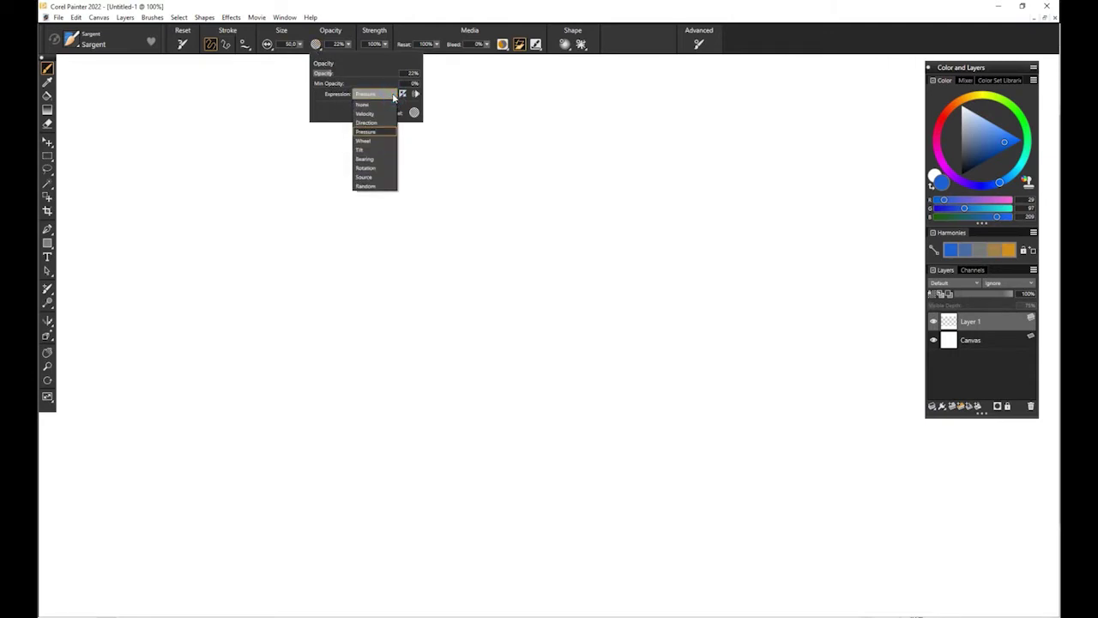
pyautogui.click(367, 103)
pyautogui.click(503, 46)
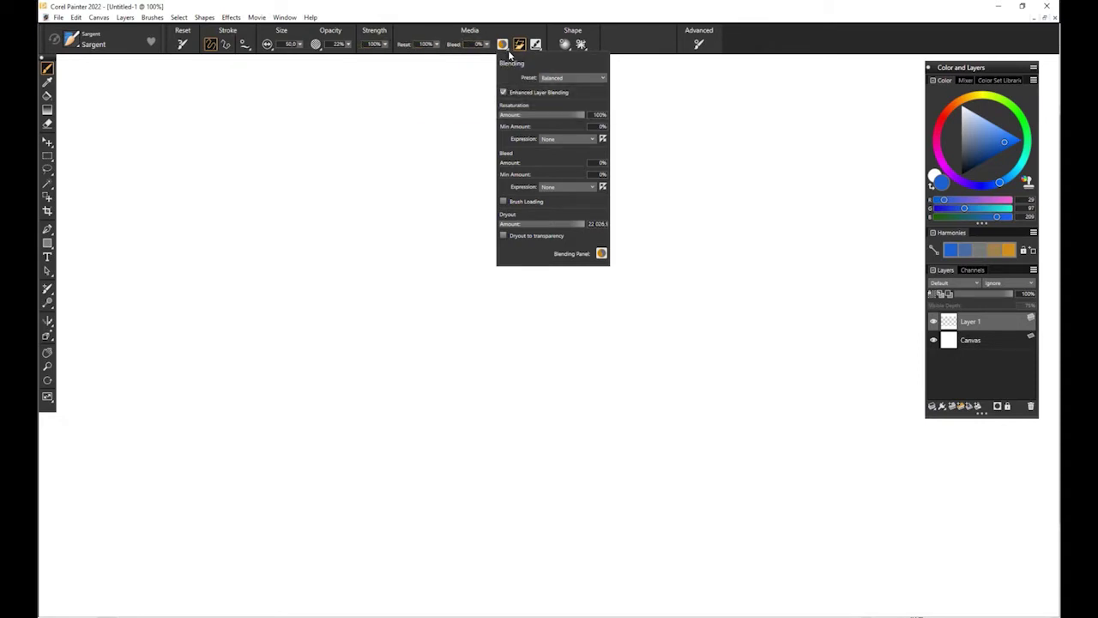
# Turn on Paint with Depth in the Sargent brush's Impasto settings
pyautogui.click(536, 43)
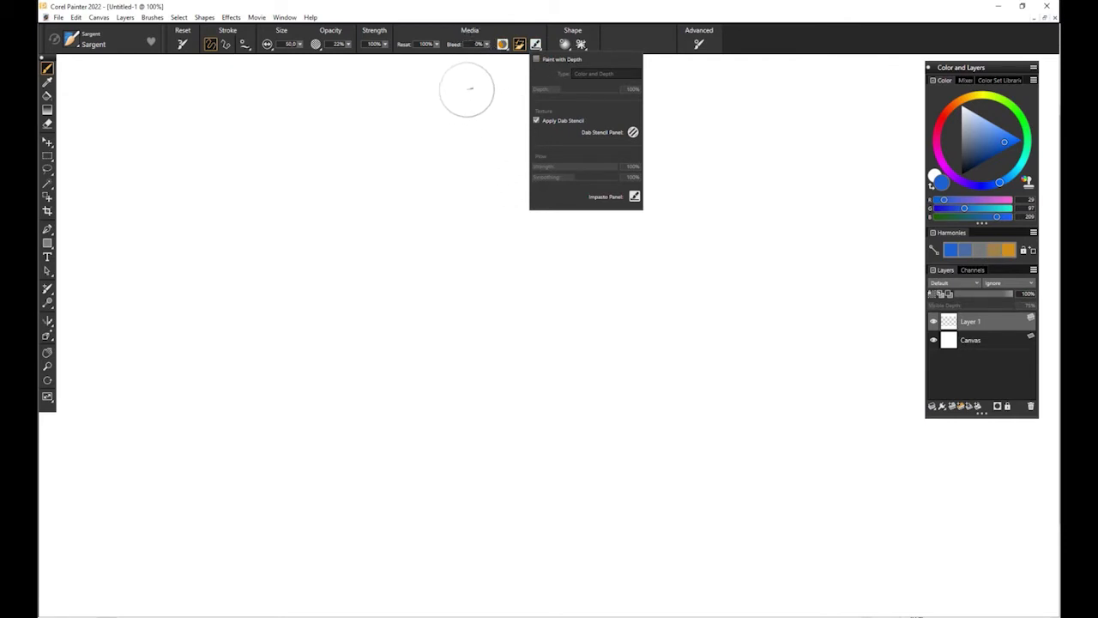
pyautogui.click(536, 58)
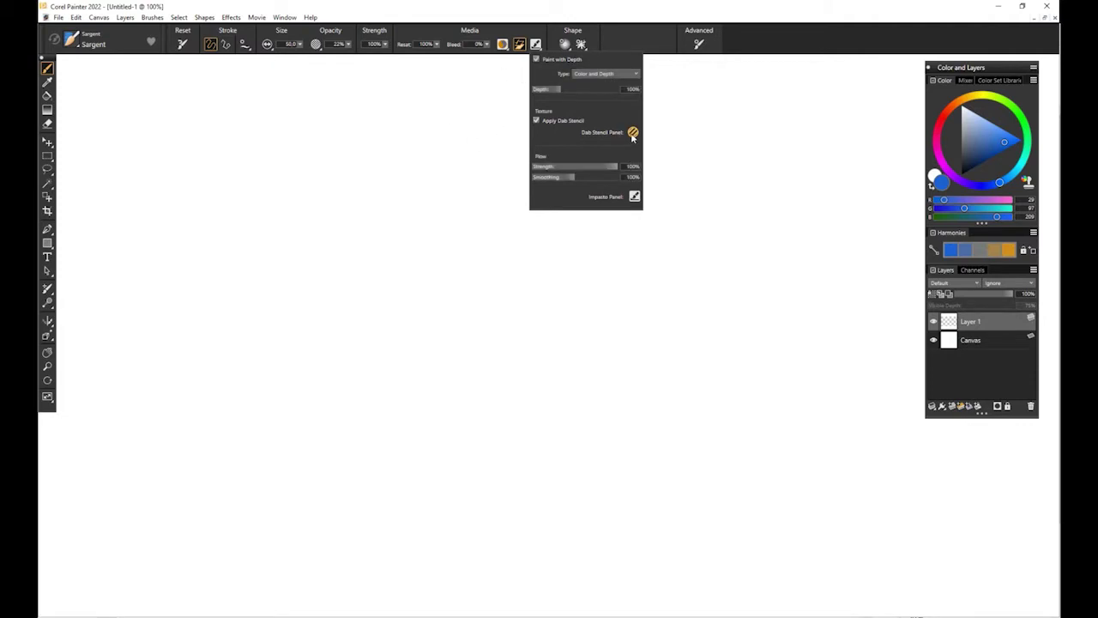
pyautogui.click(634, 133)
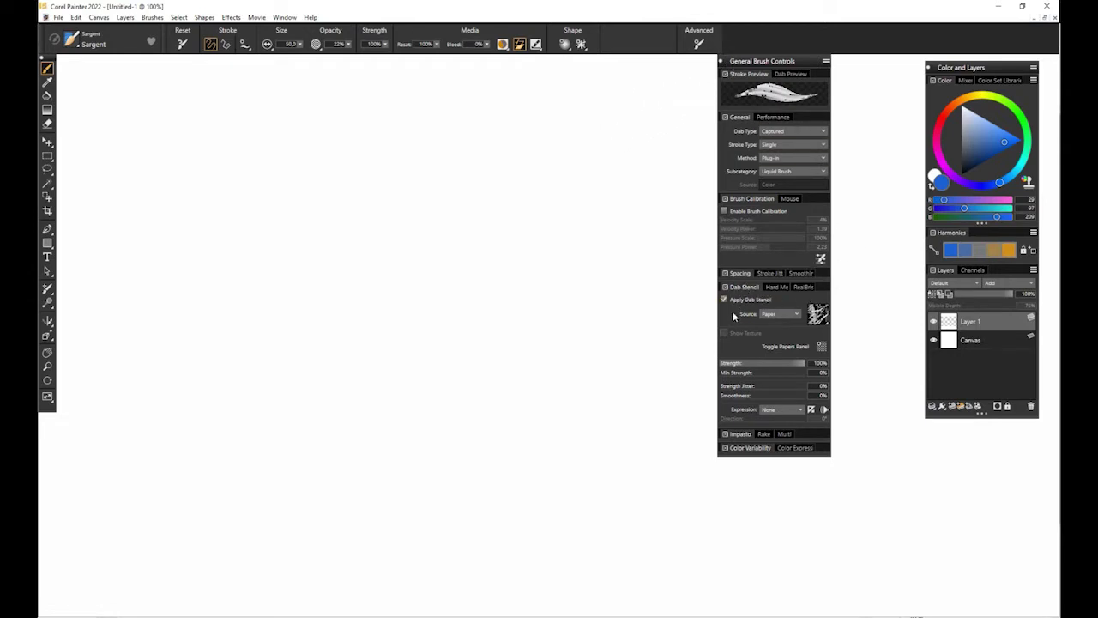
# Review the dab shape, captured dabs and advanced brush controls, then close that panel
pyautogui.click(565, 45)
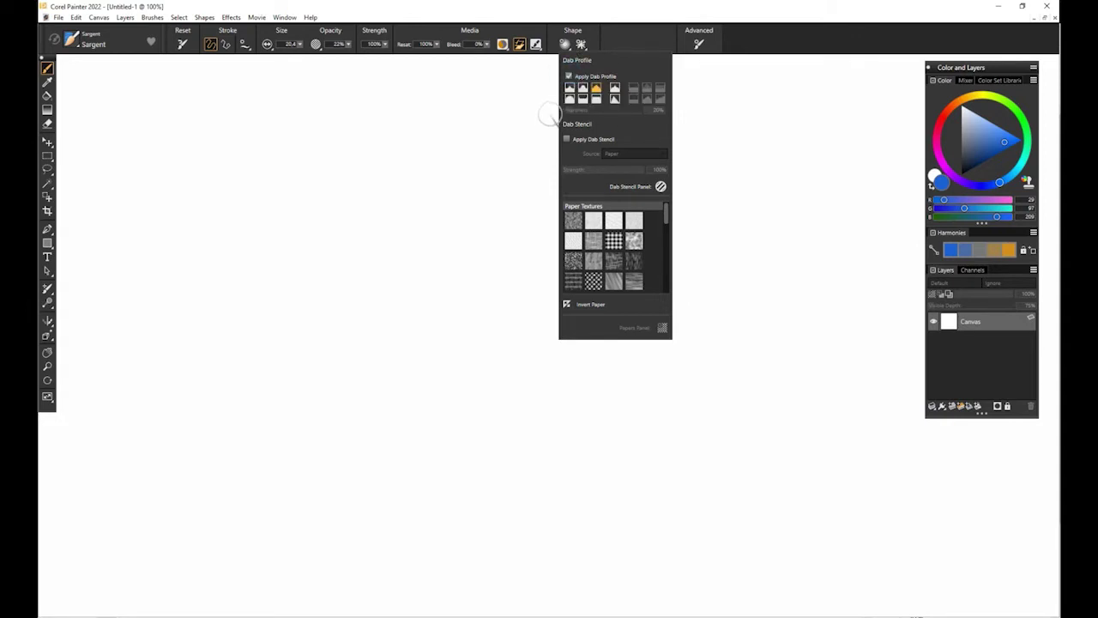
pyautogui.click(585, 48)
pyautogui.click(586, 49)
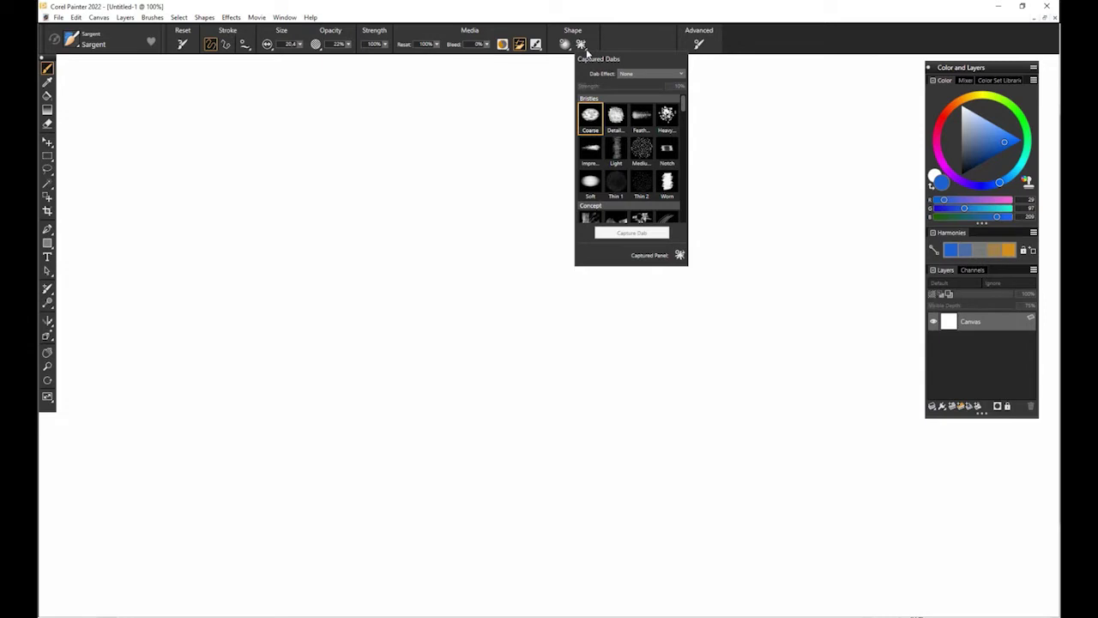
pyautogui.click(699, 43)
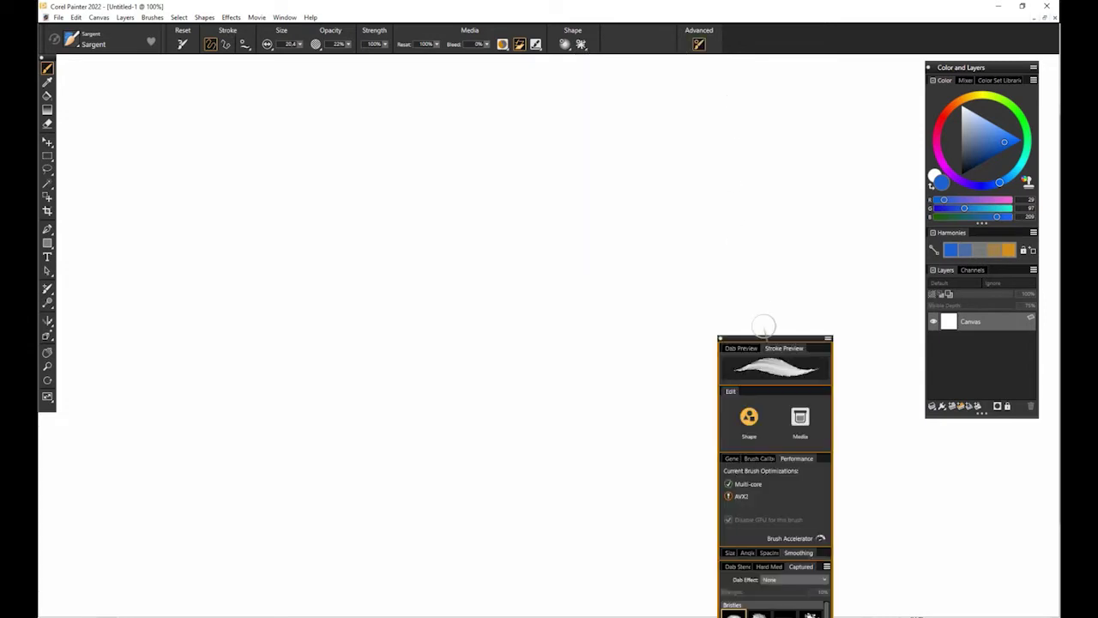
pyautogui.moveTo(762, 341); pyautogui.dragTo(795, 84)
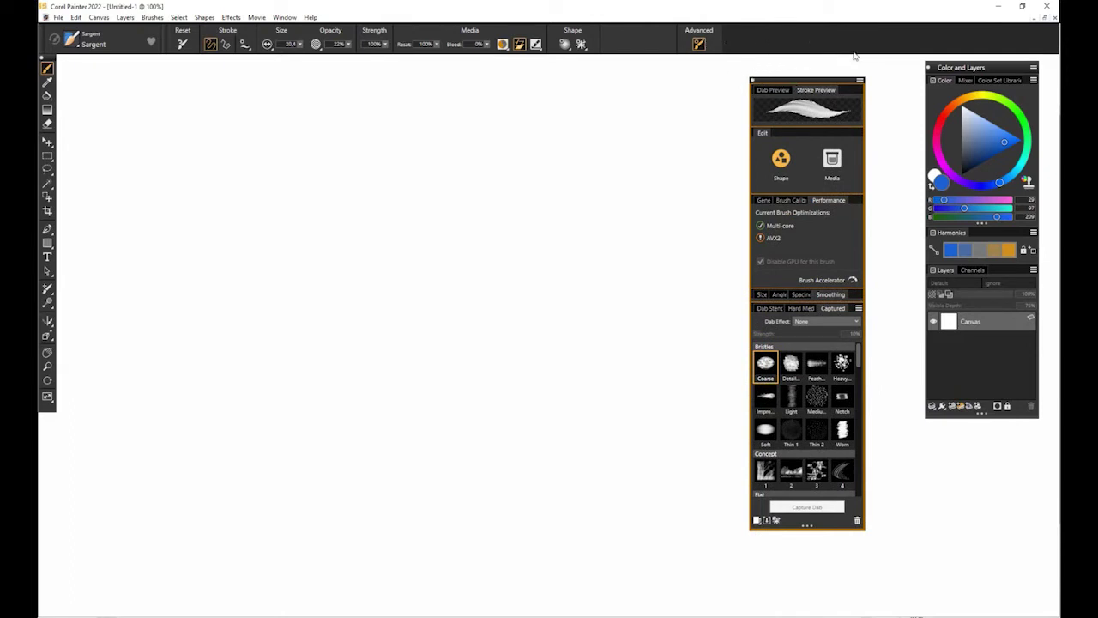
pyautogui.click(860, 80)
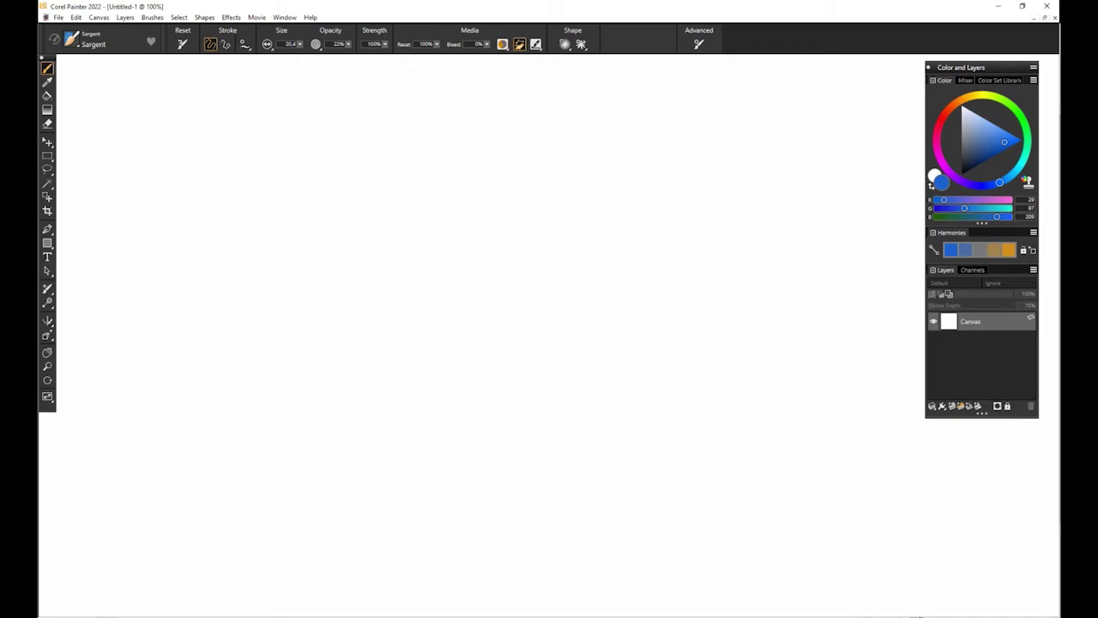
# Paint a thin blue wave near the top, then a wider one below at size about 61
pyautogui.click(267, 45)
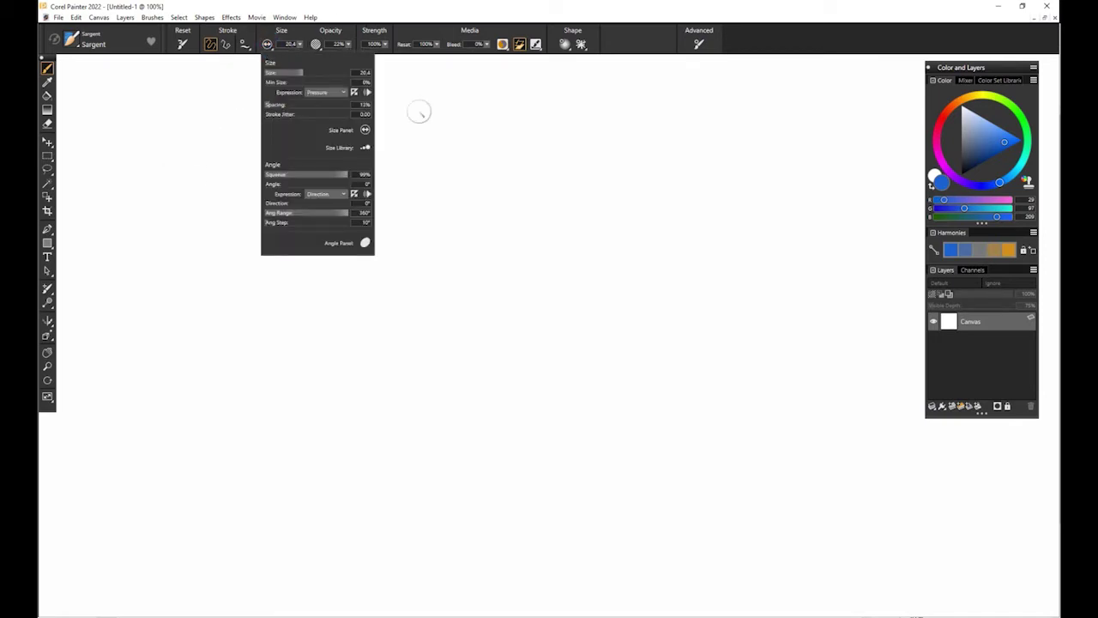
pyautogui.moveTo(420, 130)
pyautogui.mouseDown()
pyautogui.moveTo(558, 146)
pyautogui.moveTo(685, 114)
pyautogui.mouseUp()
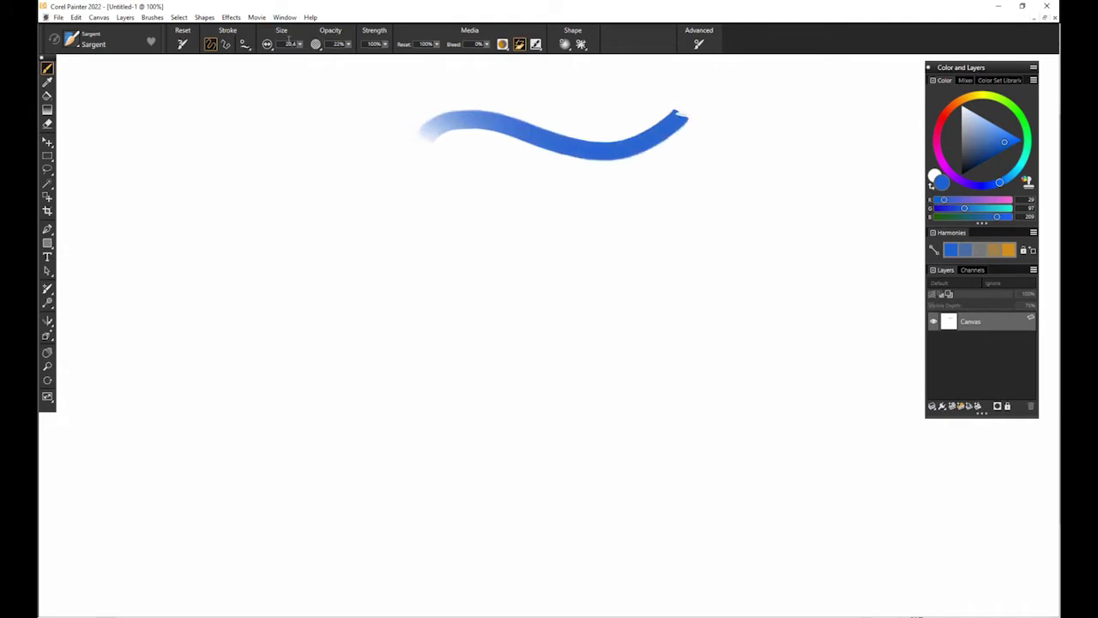
pyautogui.moveTo(300, 46); pyautogui.dragTo(315, 50)
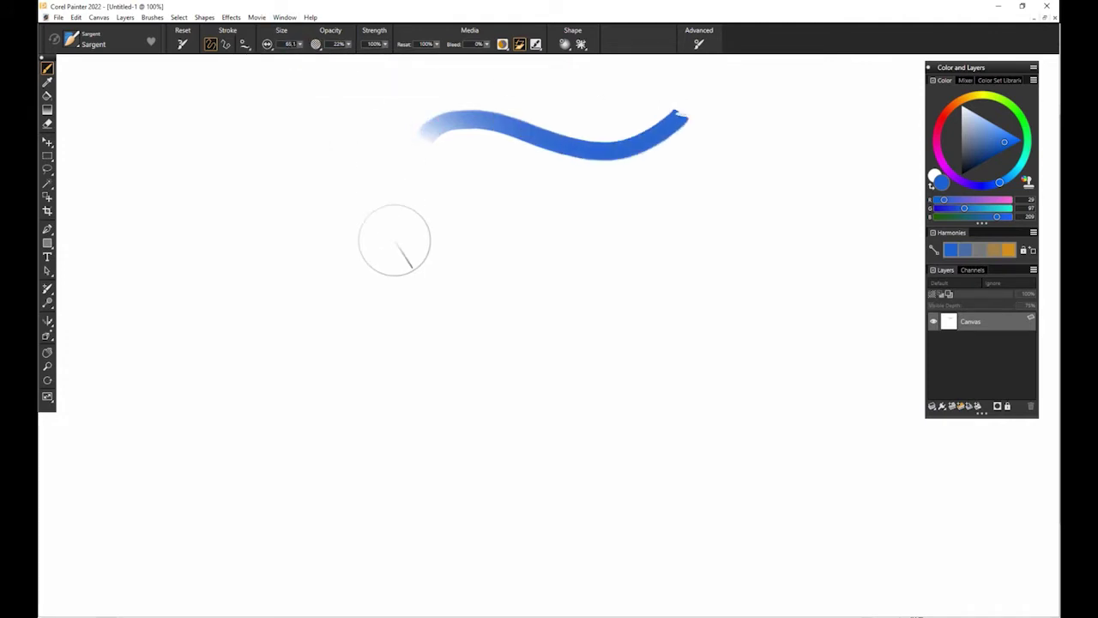
pyautogui.moveTo(399, 219)
pyautogui.mouseDown()
pyautogui.moveTo(488, 188)
pyautogui.moveTo(705, 224)
pyautogui.moveTo(777, 182)
pyautogui.mouseUp()
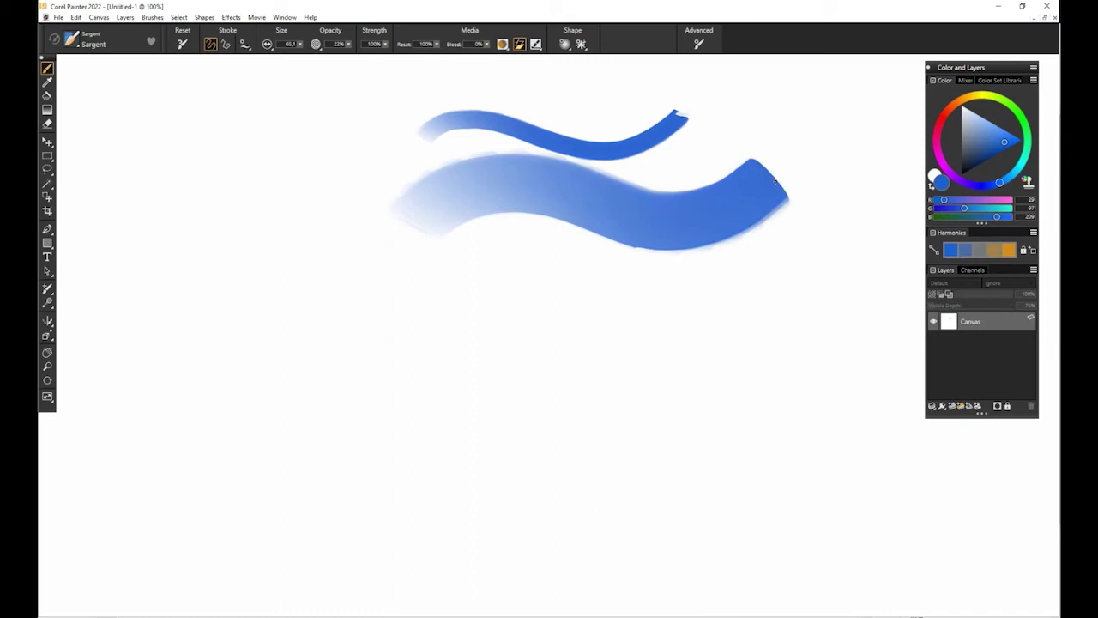
# Reduce the brush size to about 38 and bring up the Size Expression choices
pyautogui.moveTo(300, 45); pyautogui.dragTo(294, 49)
pyautogui.click(268, 44)
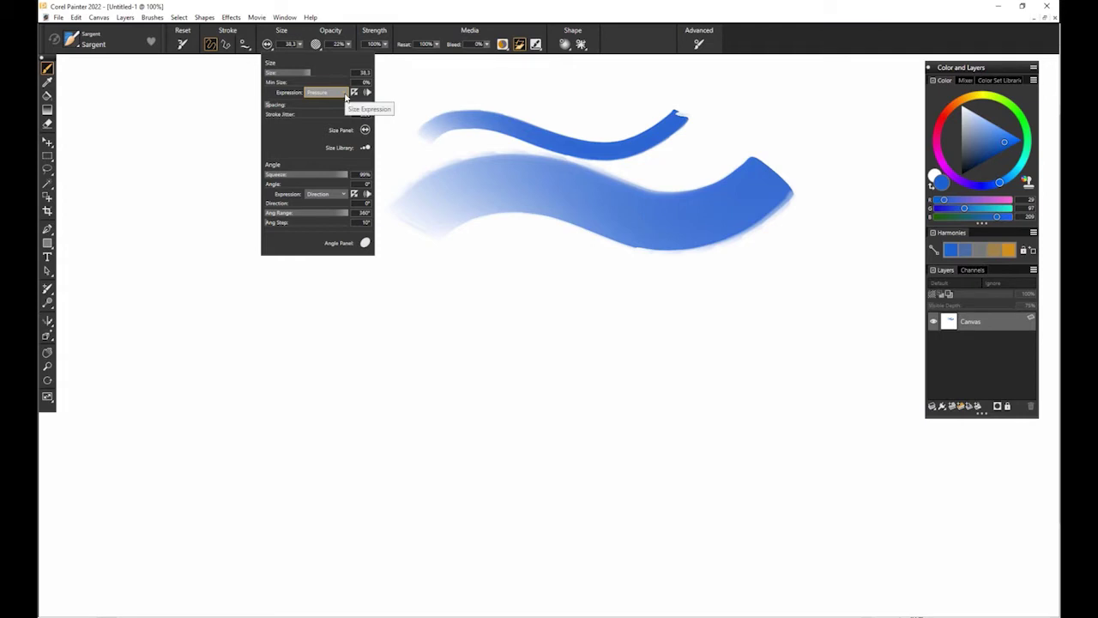
pyautogui.click(345, 94)
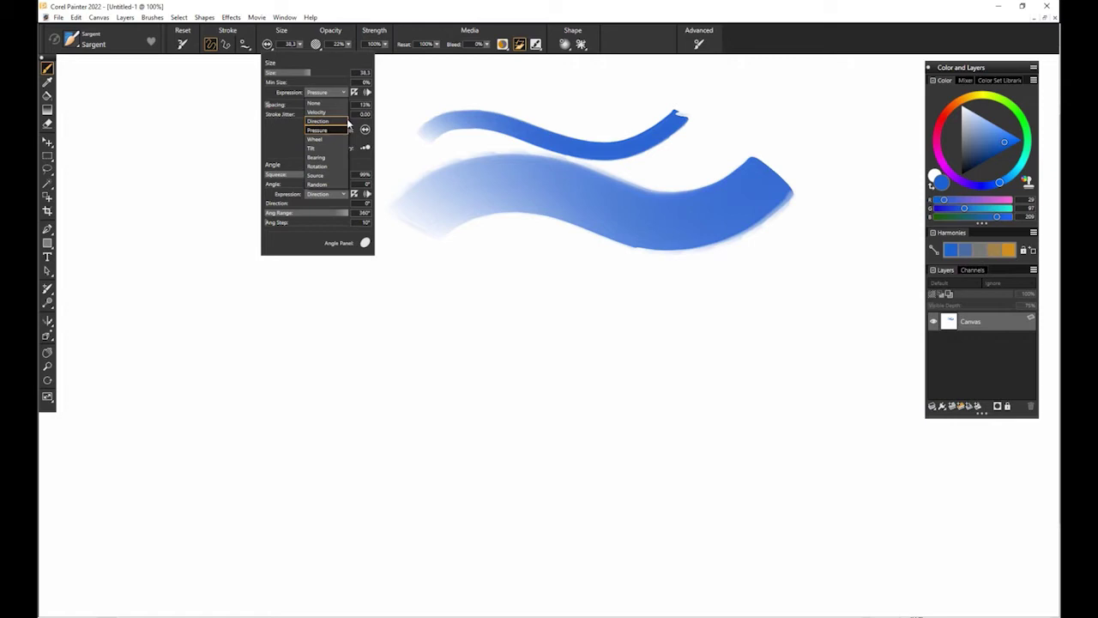
# Set size expression to Velocity and paint tapered blue flicks across the middle and right
pyautogui.click(328, 113)
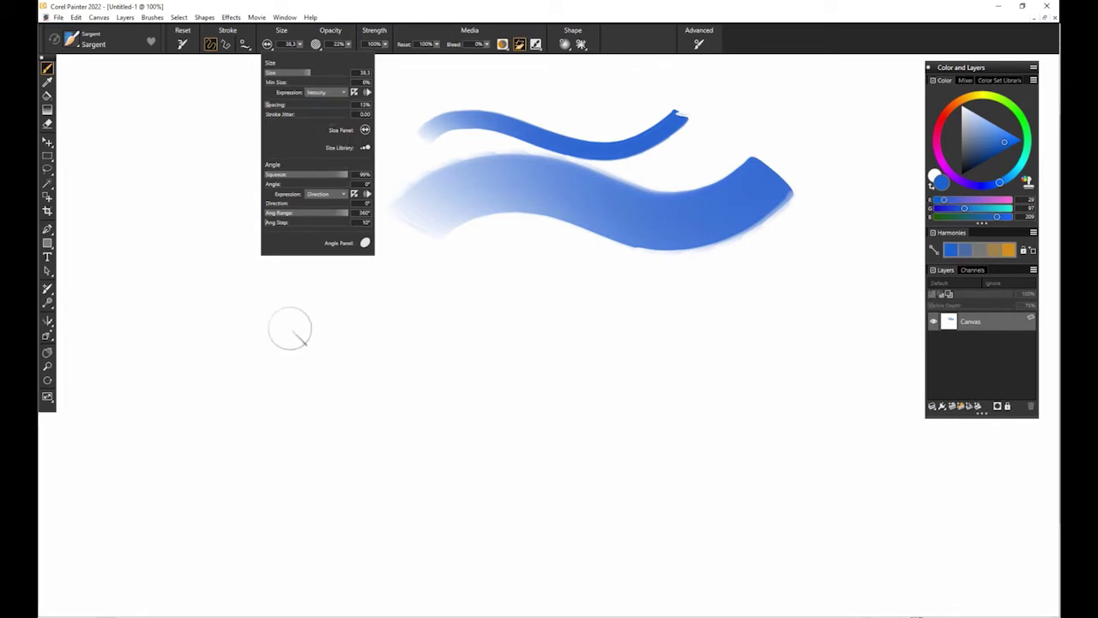
pyautogui.moveTo(290, 329)
pyautogui.mouseDown()
pyautogui.moveTo(289, 341)
pyautogui.moveTo(711, 331)
pyautogui.moveTo(627, 295)
pyautogui.moveTo(522, 308)
pyautogui.moveTo(499, 371)
pyautogui.mouseUp()
pyautogui.moveTo(429, 290); pyautogui.dragTo(425, 330)
pyautogui.moveTo(654, 407); pyautogui.dragTo(778, 356)
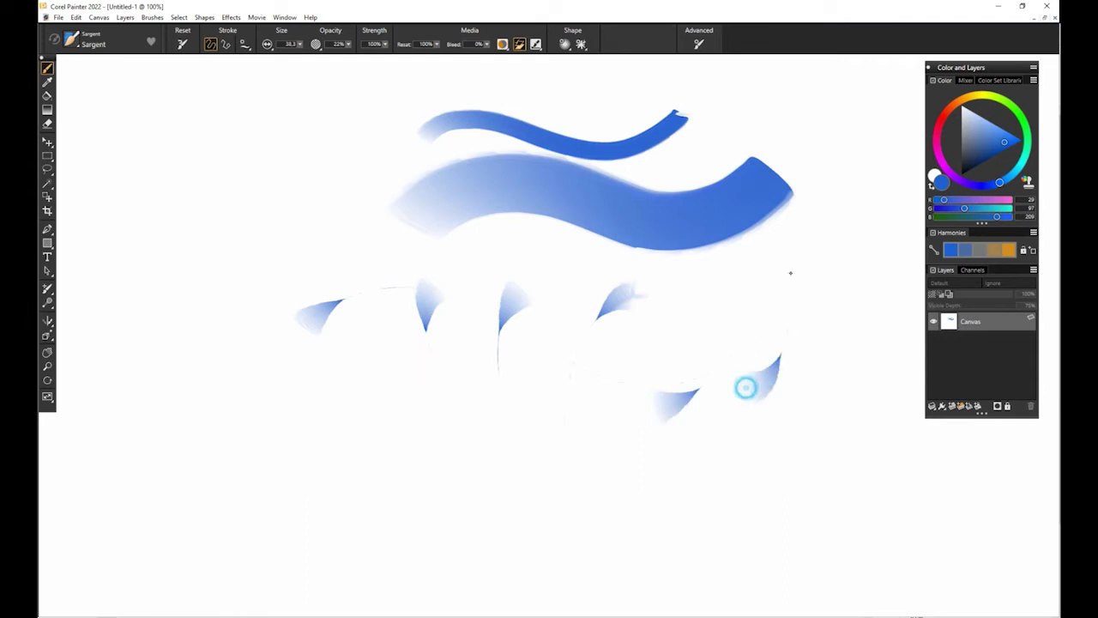
pyautogui.moveTo(823, 258); pyautogui.dragTo(853, 284)
pyautogui.moveTo(844, 180); pyautogui.dragTo(817, 200)
pyautogui.moveTo(745, 277); pyautogui.dragTo(791, 286)
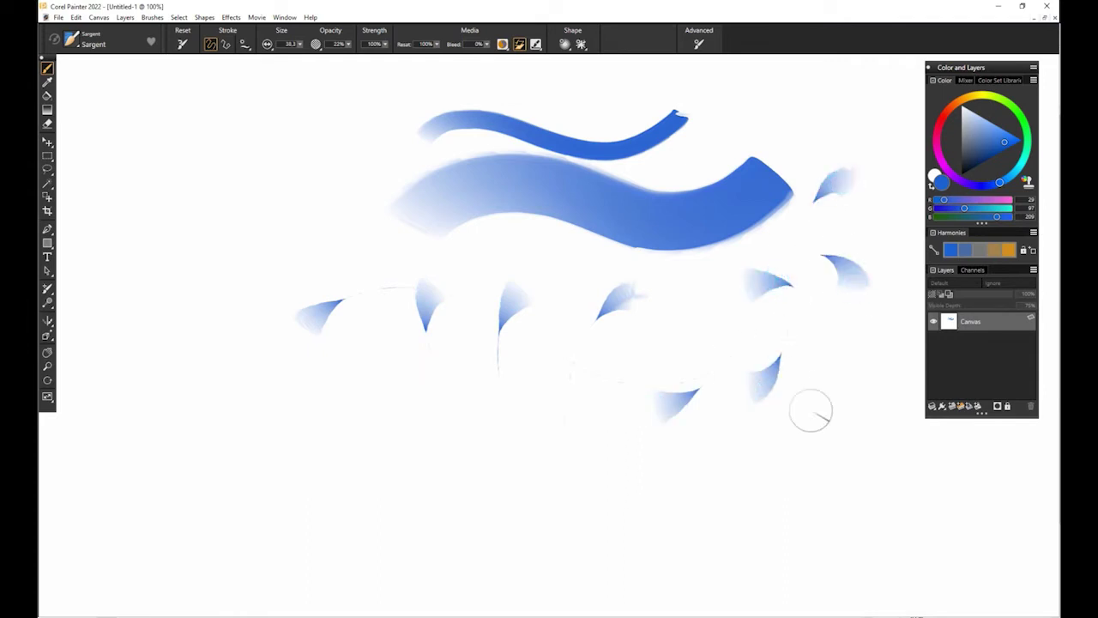
pyautogui.moveTo(833, 371); pyautogui.dragTo(841, 416)
# Add more flicks along the left and lower left, then marquee-select nearly the whole canvas
pyautogui.moveTo(370, 507); pyautogui.dragTo(366, 470)
pyautogui.moveTo(459, 505); pyautogui.dragTo(459, 464)
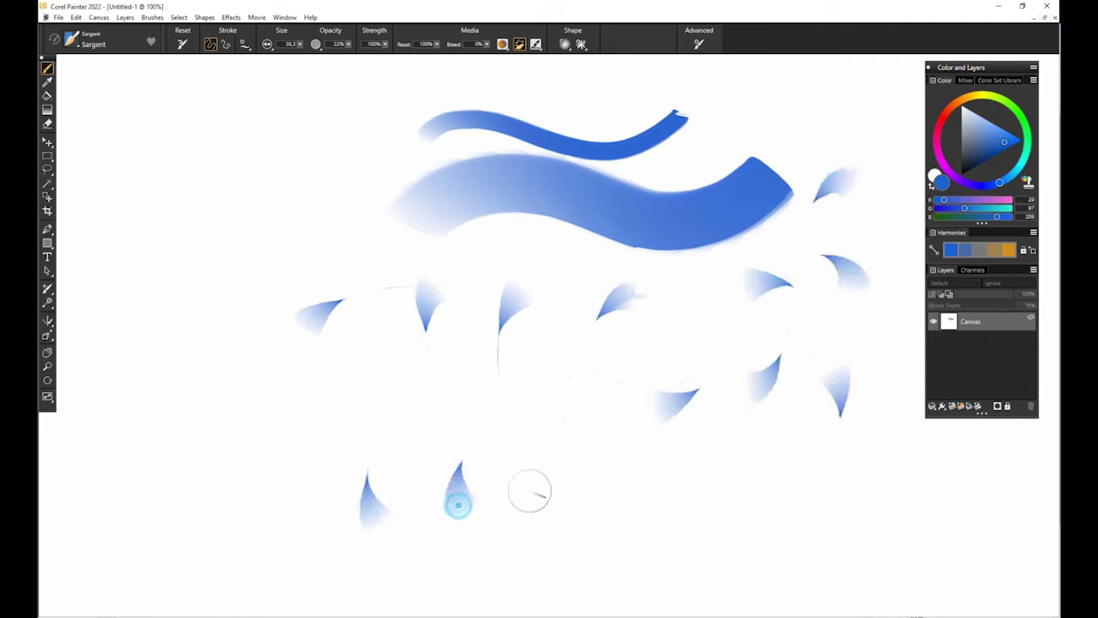
pyautogui.moveTo(167, 429); pyautogui.dragTo(190, 400)
pyautogui.moveTo(147, 306); pyautogui.dragTo(196, 306)
pyautogui.moveTo(174, 210); pyautogui.dragTo(144, 198)
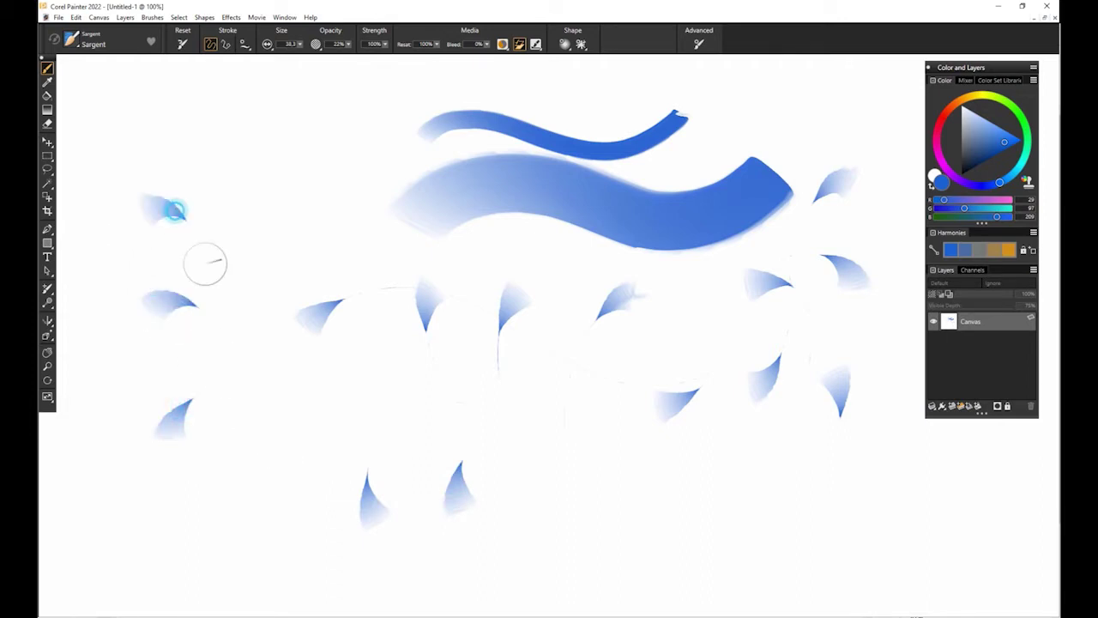
pyautogui.moveTo(179, 110); pyautogui.dragTo(216, 134)
pyautogui.moveTo(251, 479); pyautogui.dragTo(257, 433)
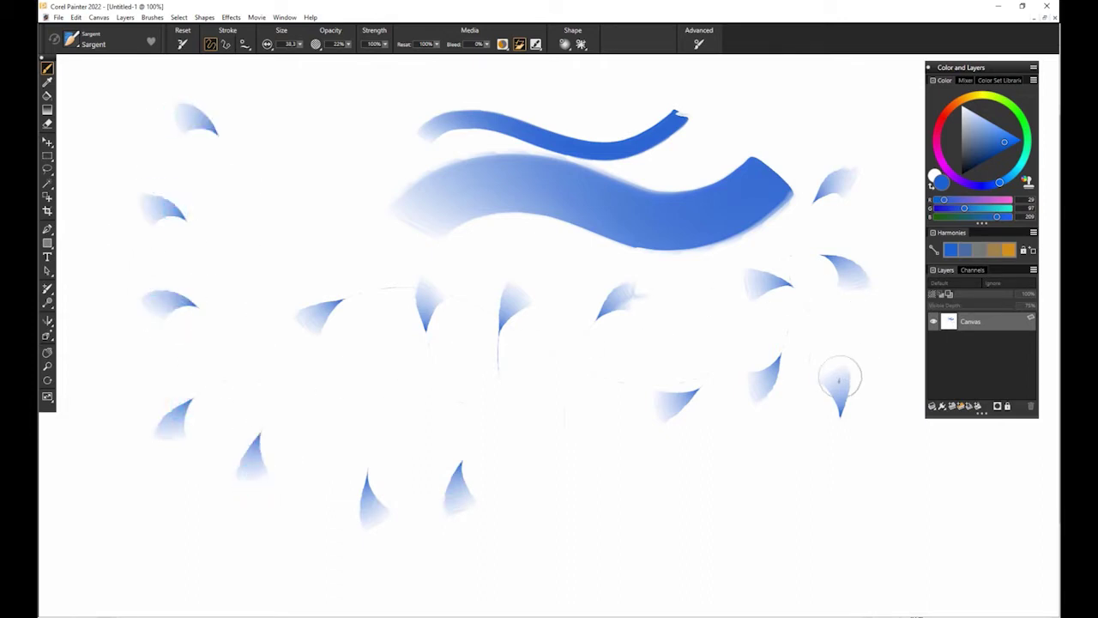
pyautogui.click(47, 157)
pyautogui.moveTo(69, 60)
pyautogui.mouseDown()
pyautogui.moveTo(756, 155)
pyautogui.moveTo(951, 566)
pyautogui.moveTo(1010, 601)
pyautogui.mouseUp()
# Delete the selected strokes, add a new layer and return to the Brush tool
pyautogui.press('Delete')
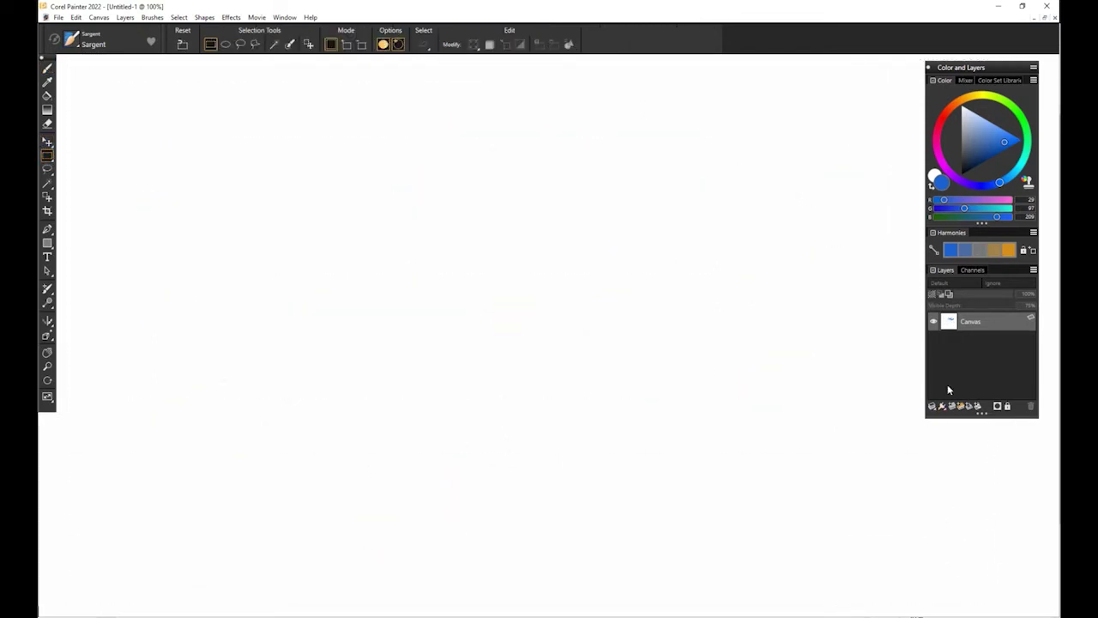
pyautogui.click(954, 406)
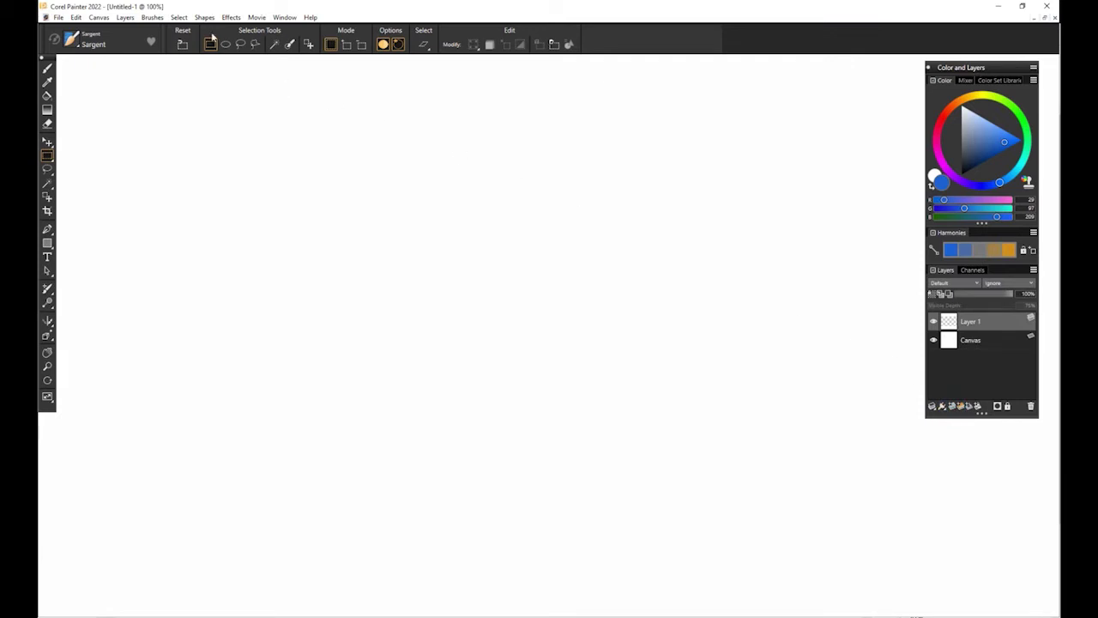
pyautogui.click(47, 69)
# Choose a different size expression for the brush in the Size settings
pyautogui.click(267, 45)
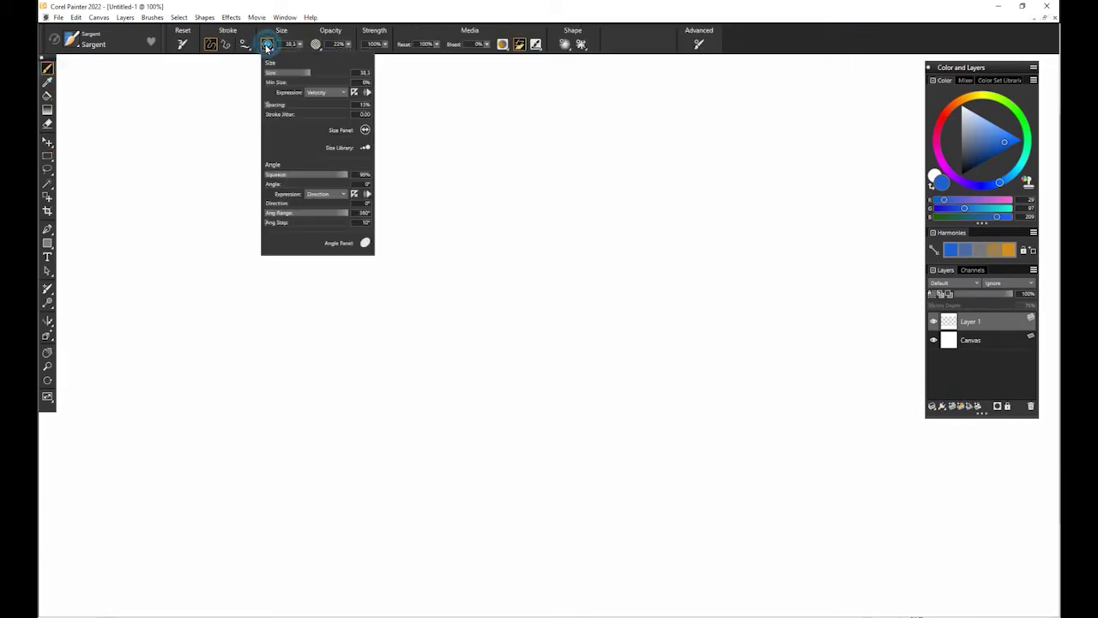
pyautogui.click(343, 92)
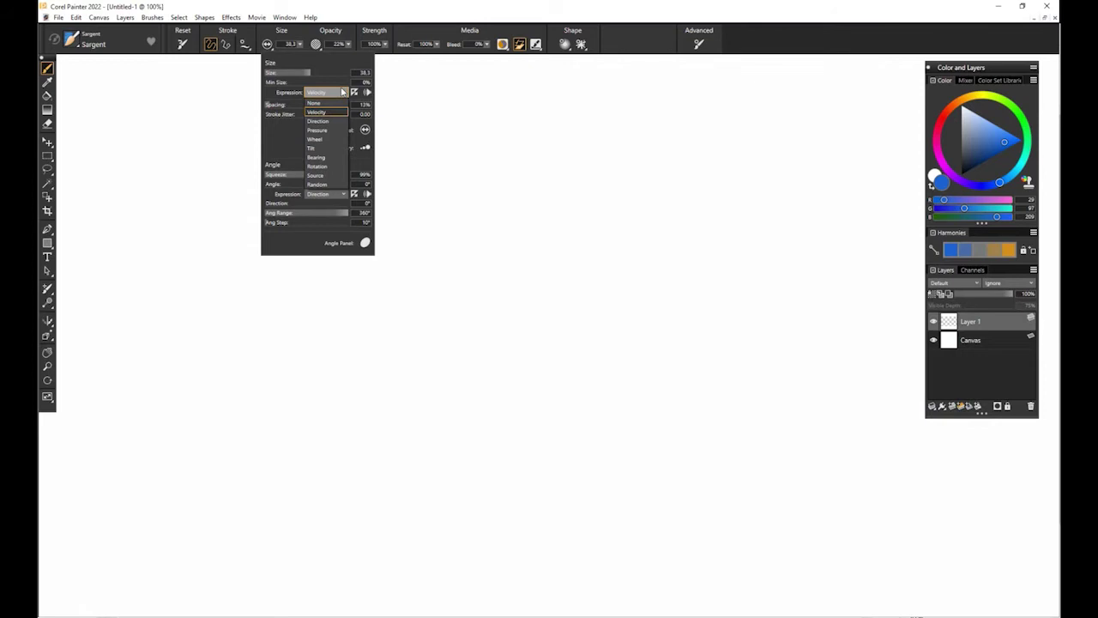
pyautogui.click(329, 121)
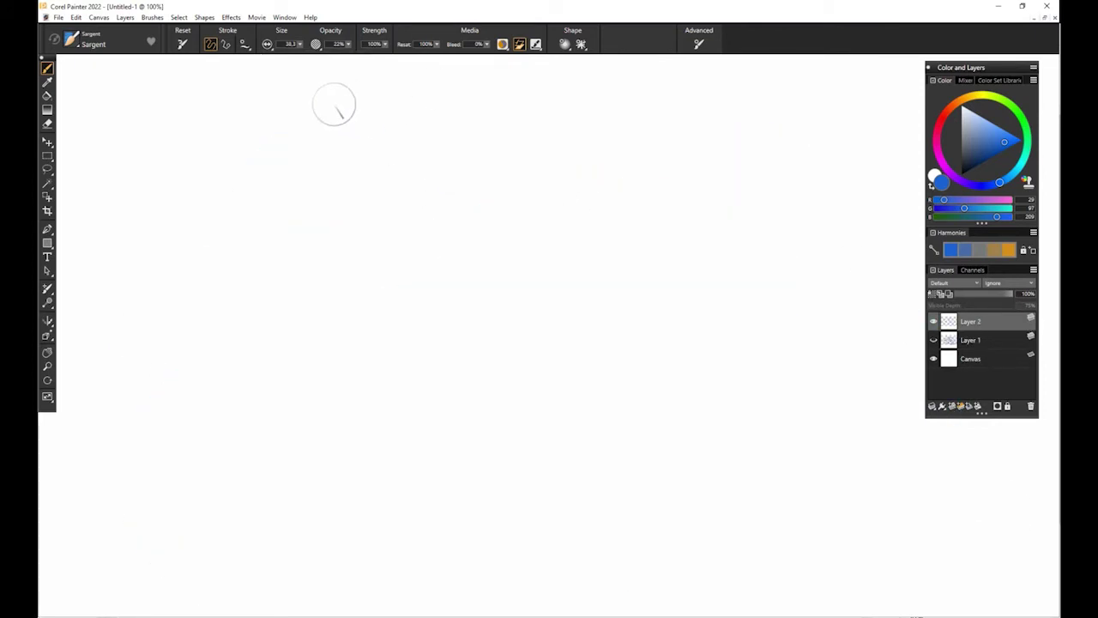
pyautogui.click(292, 43)
pyautogui.click(343, 93)
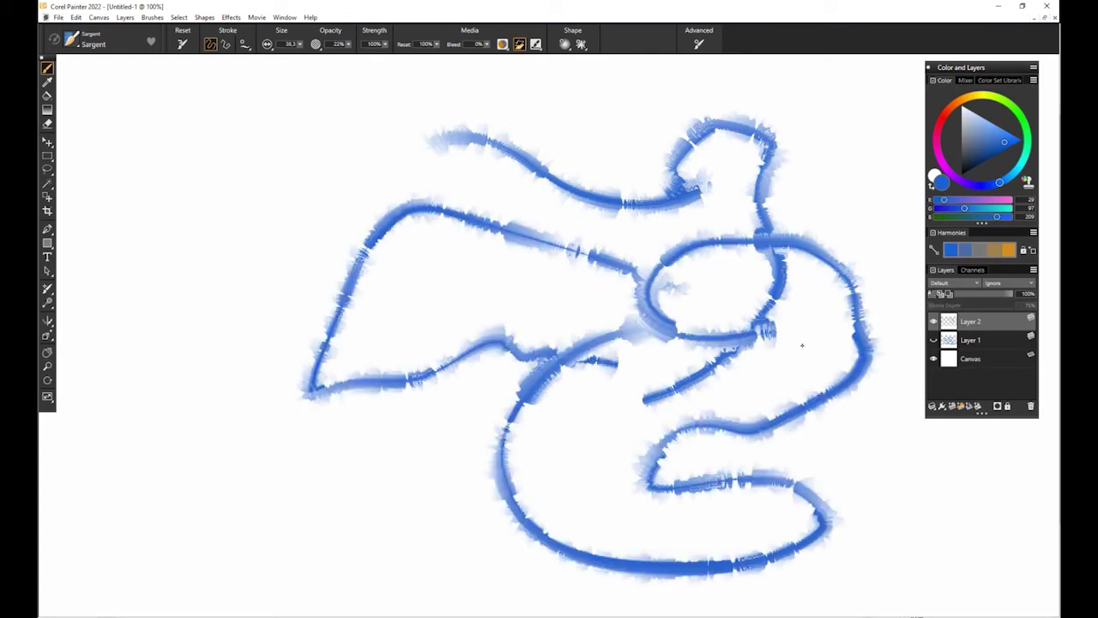
# Paint five blue test strokes: a curve on the right and three long waves on the left, connected
pyautogui.moveTo(759, 325); pyautogui.dragTo(831, 396)
pyautogui.moveTo(132, 483); pyautogui.dragTo(493, 456)
pyautogui.moveTo(94, 359); pyautogui.dragTo(445, 324)
pyautogui.moveTo(136, 243); pyautogui.dragTo(519, 250)
pyautogui.moveTo(364, 238); pyautogui.dragTo(312, 388)
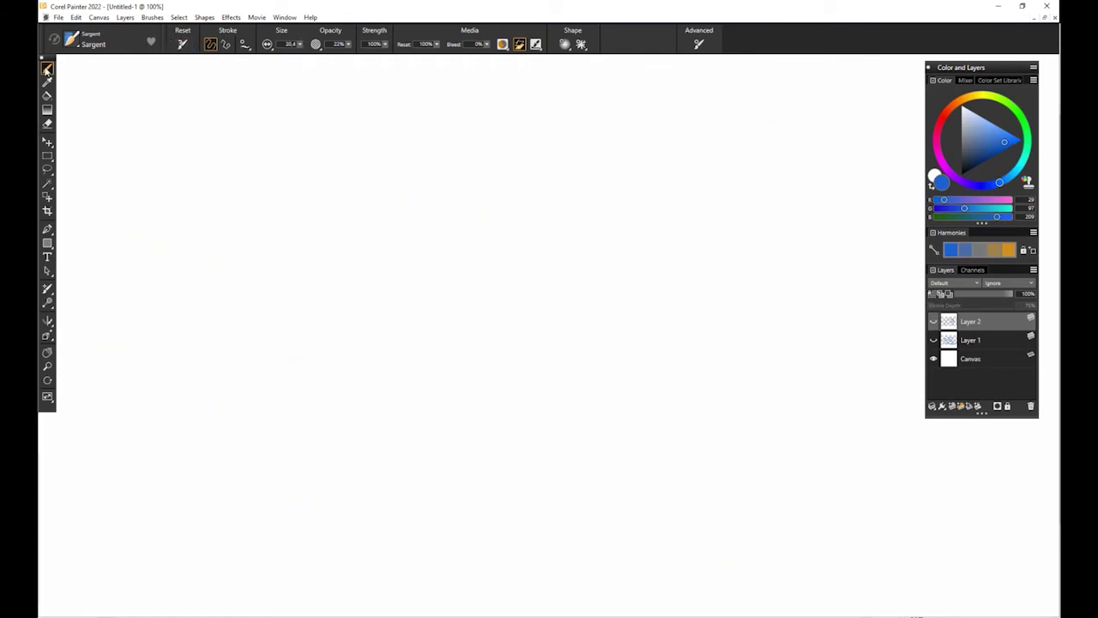
# Hide the test layer, create Layer 3, and paint two strokes with stroke jitter about 0.67
pyautogui.click(268, 44)
pyautogui.hotkey('ctrl', 'shift', 'n')
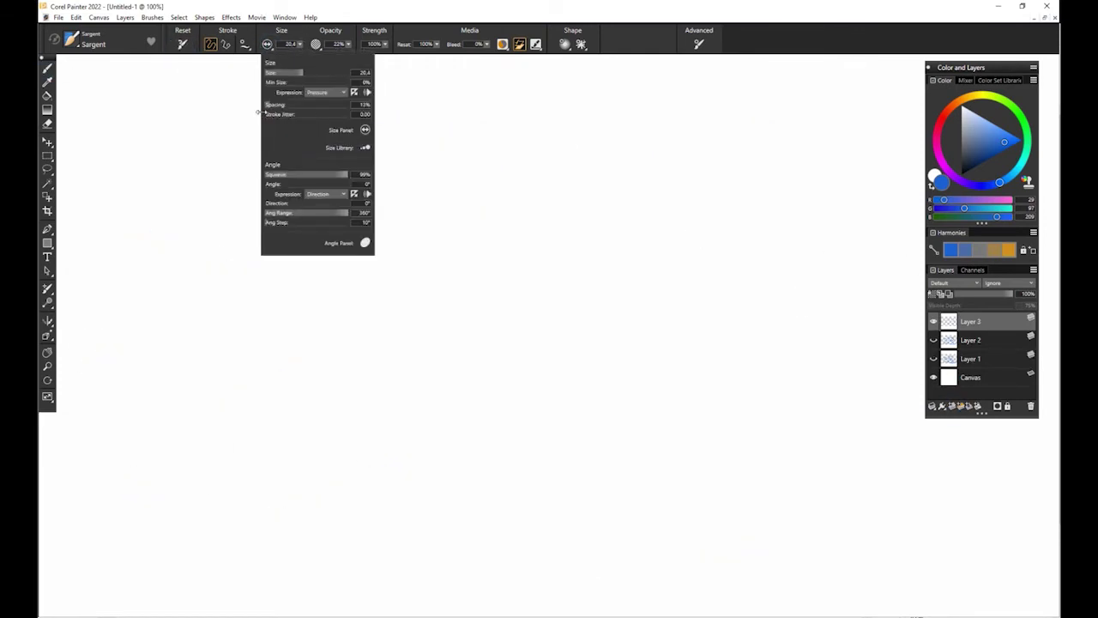
pyautogui.click(263, 112)
pyautogui.click(266, 115)
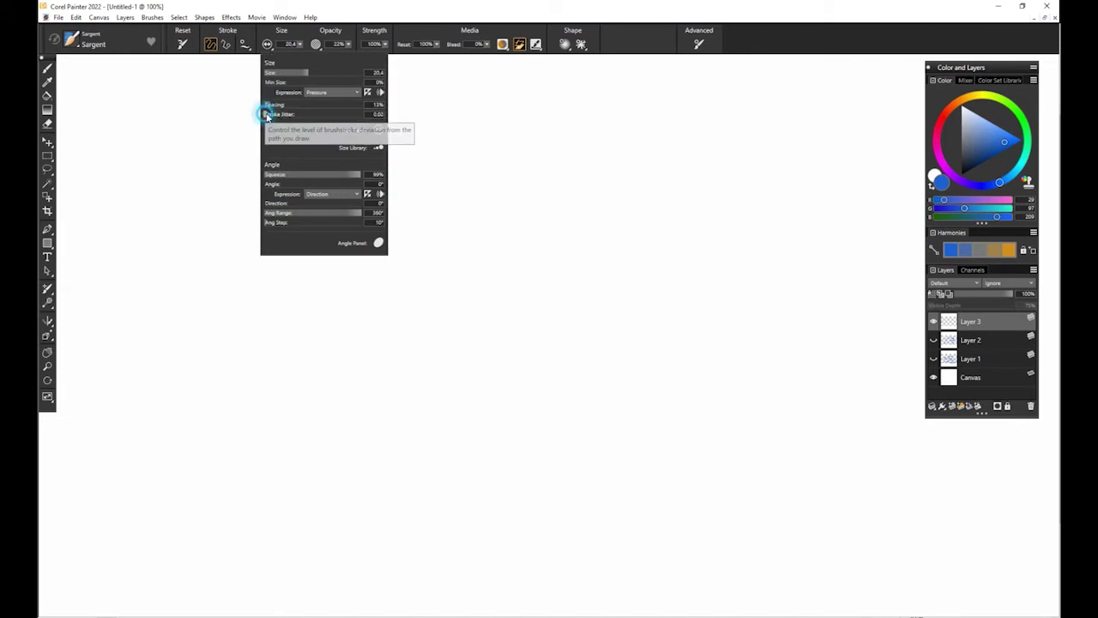
pyautogui.moveTo(266, 115); pyautogui.dragTo(282, 120)
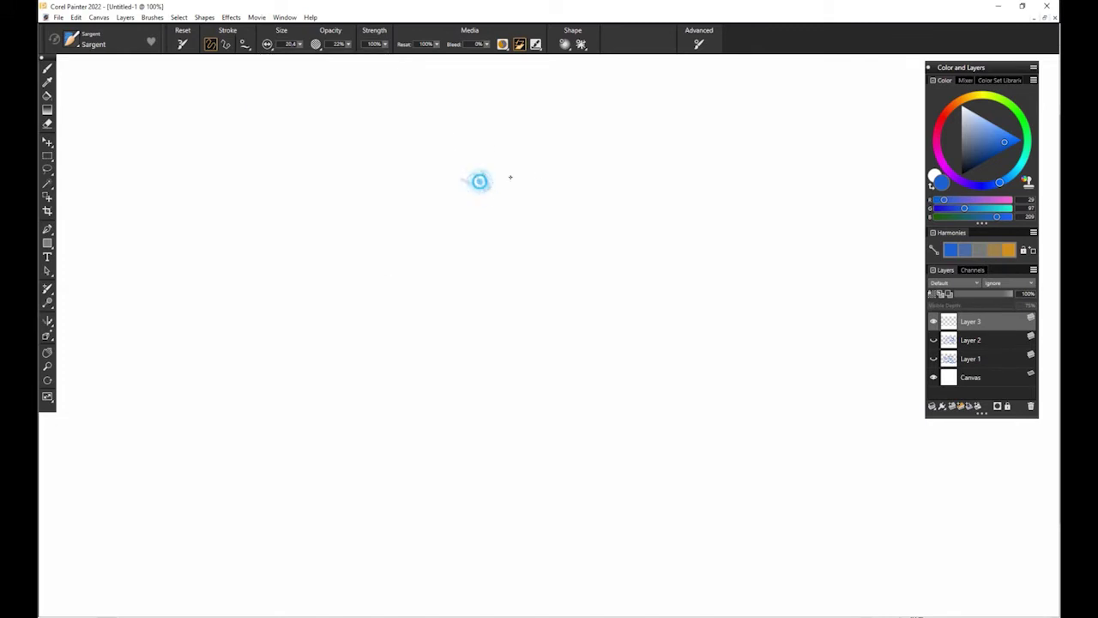
pyautogui.moveTo(467, 178)
pyautogui.mouseDown()
pyautogui.moveTo(686, 279)
pyautogui.moveTo(661, 369)
pyautogui.mouseUp()
pyautogui.moveTo(459, 296)
pyautogui.mouseDown()
pyautogui.moveTo(863, 483)
pyautogui.moveTo(879, 479)
pyautogui.mouseUp()
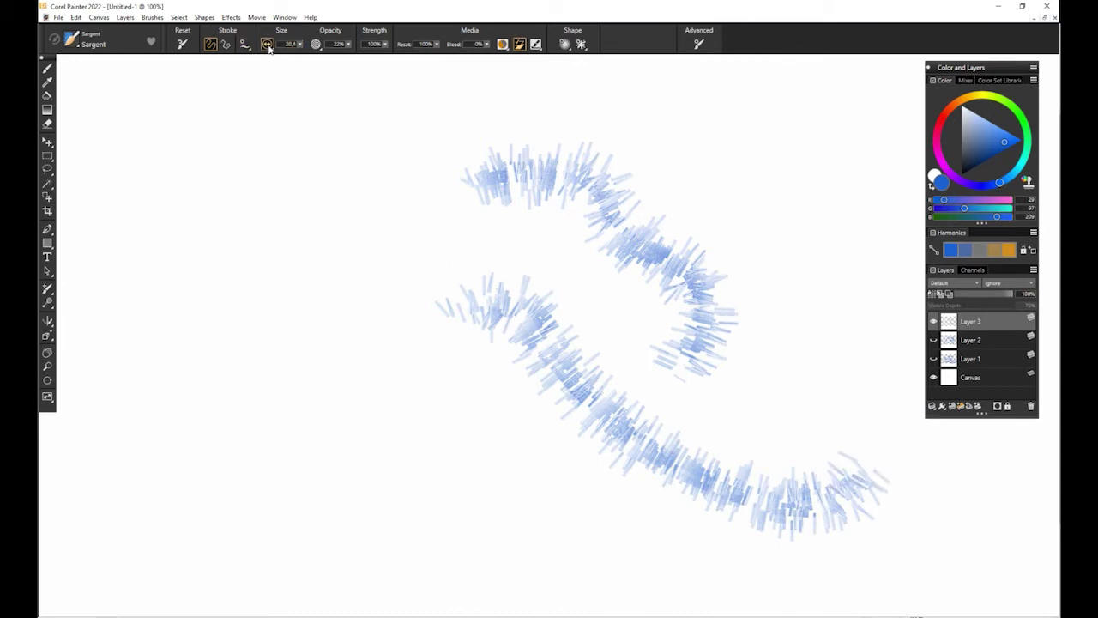
# Paint a smooth stroke with jitter at 0.00, then a jittered stroke across the lower left
pyautogui.click(268, 44)
pyautogui.moveTo(330, 114); pyautogui.dragTo(273, 112)
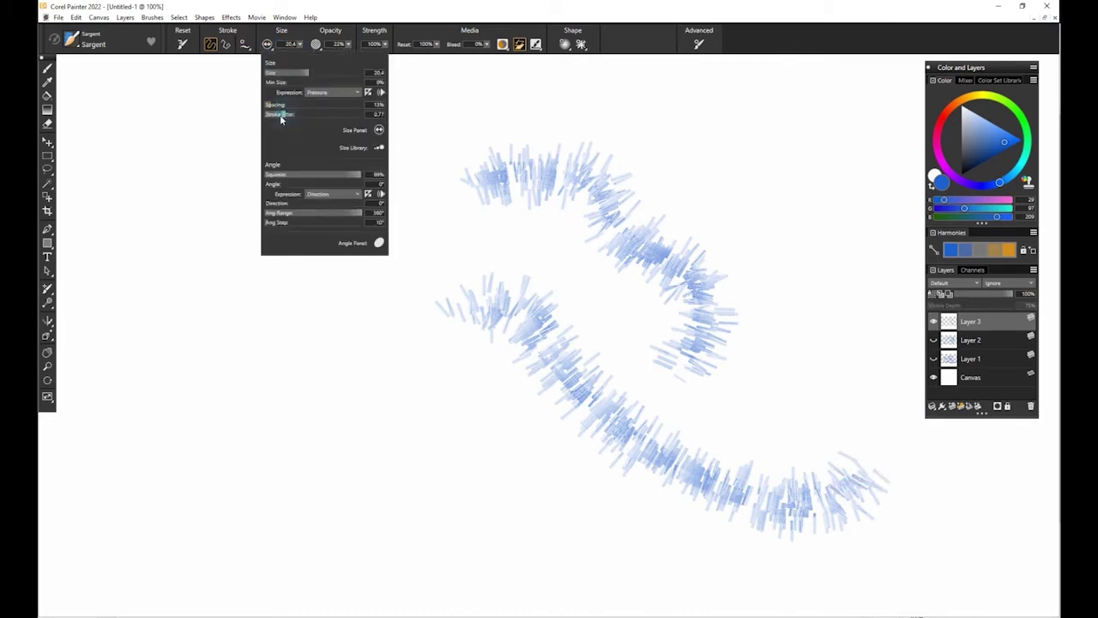
pyautogui.moveTo(220, 388); pyautogui.dragTo(377, 391)
pyautogui.click(266, 44)
pyautogui.moveTo(264, 115); pyautogui.dragTo(301, 114)
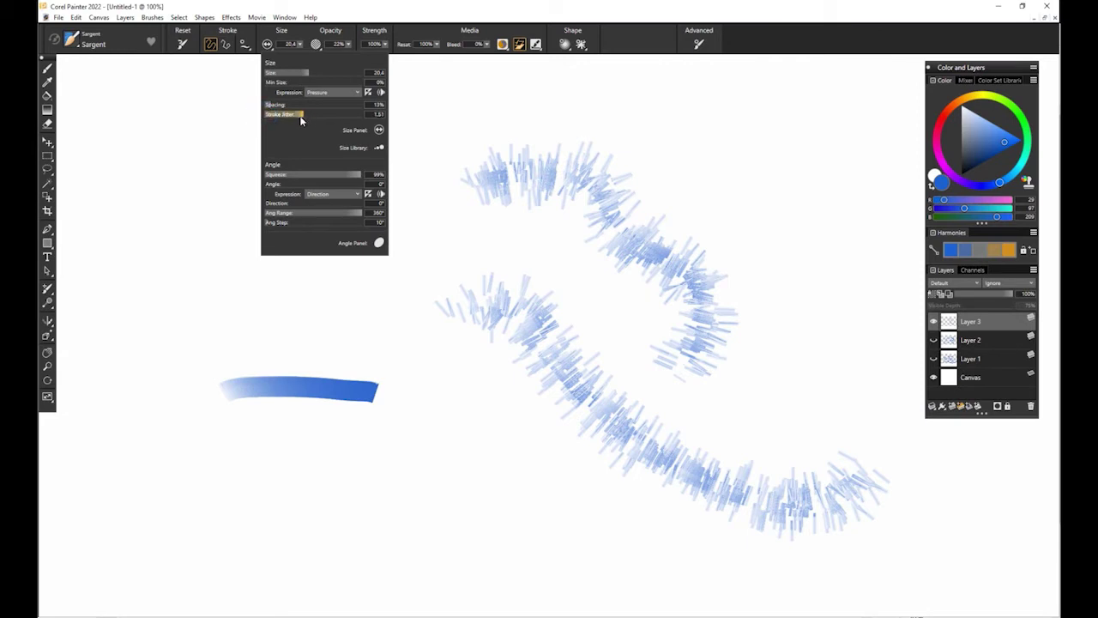
pyautogui.moveTo(159, 523); pyautogui.dragTo(523, 468)
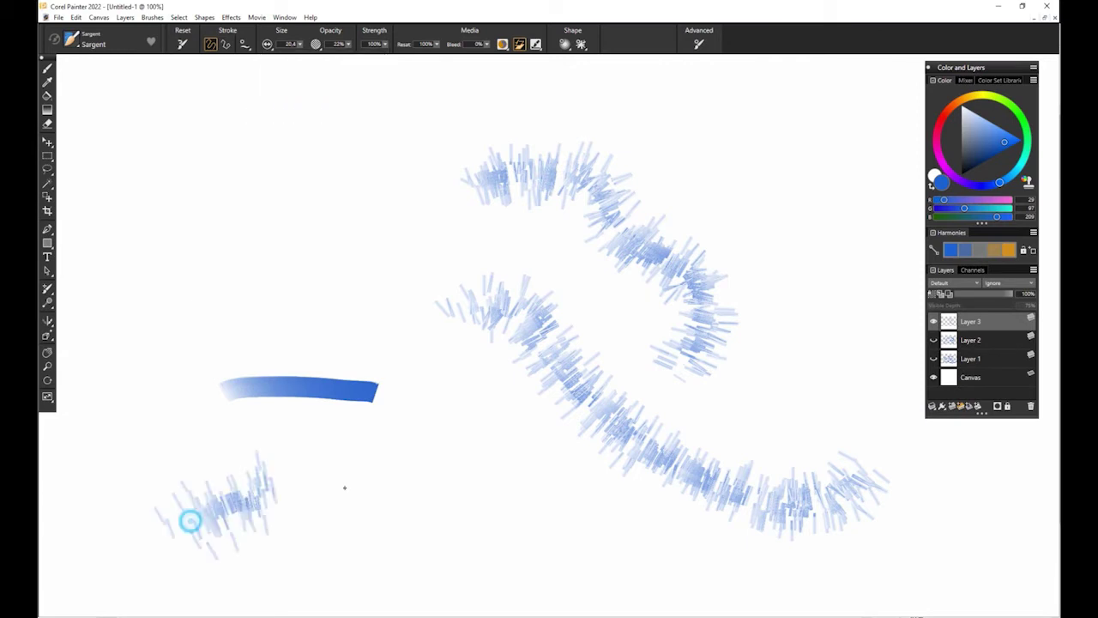
# Adjust the jitter and shrink the brush to 8.6 for two more jittered strokes at upper left
pyautogui.click(268, 44)
pyautogui.moveTo(301, 114); pyautogui.dragTo(277, 114)
pyautogui.moveTo(185, 330); pyautogui.dragTo(369, 270)
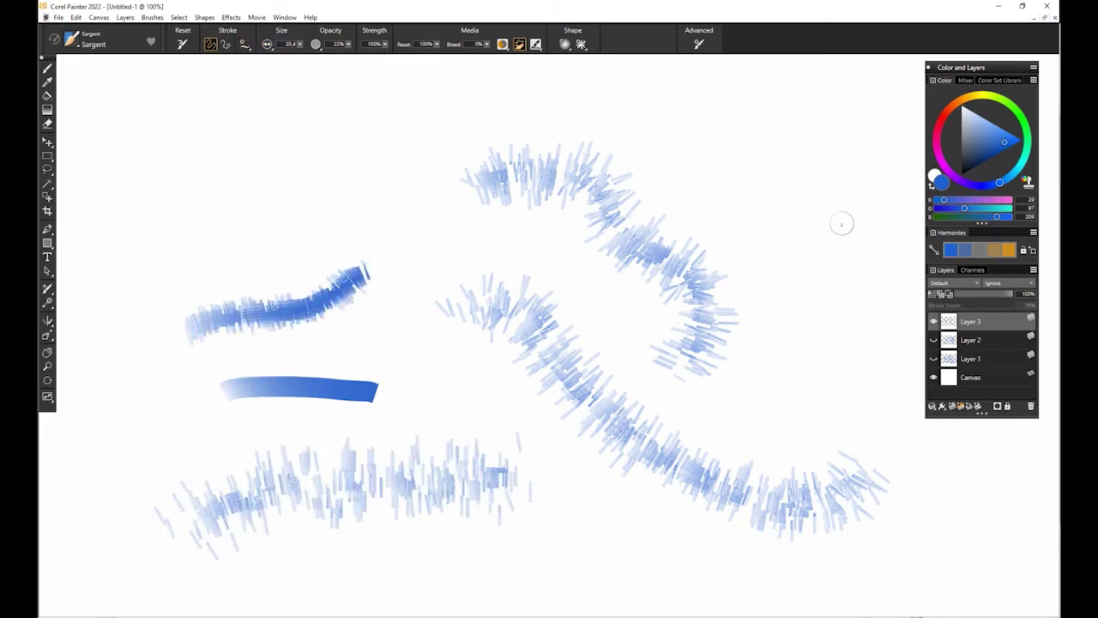
pyautogui.moveTo(296, 44); pyautogui.dragTo(288, 44)
pyautogui.moveTo(103, 206)
pyautogui.mouseDown()
pyautogui.moveTo(433, 129)
pyautogui.moveTo(476, 155)
pyautogui.mouseUp()
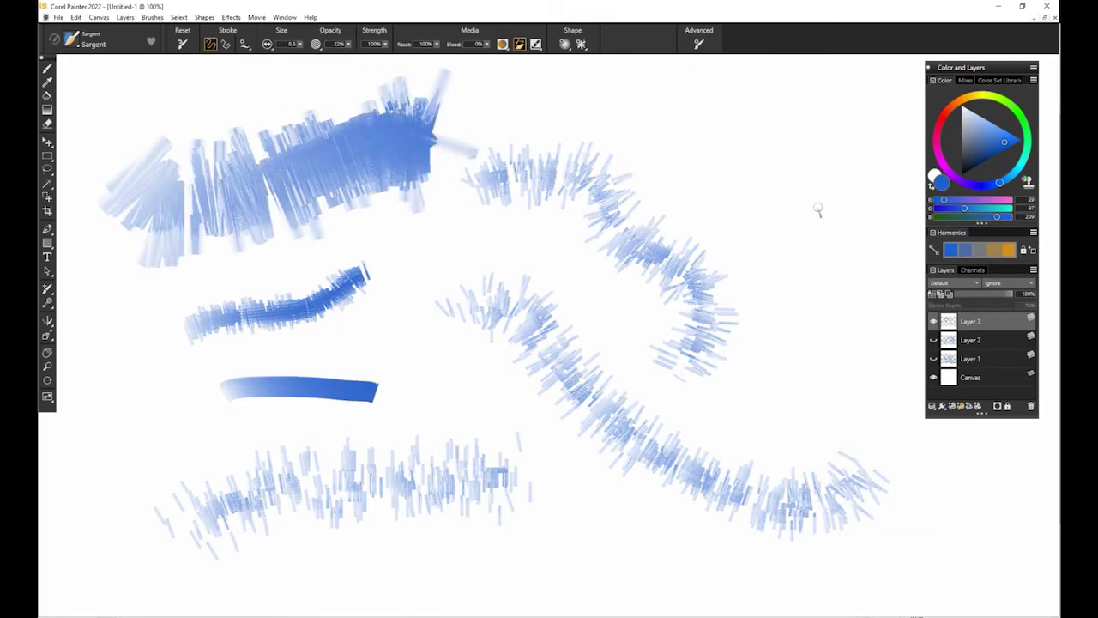
# Hide the jitter layer, reset stroke jitter to 0.00 and increase dab spacing
pyautogui.click(936, 320)
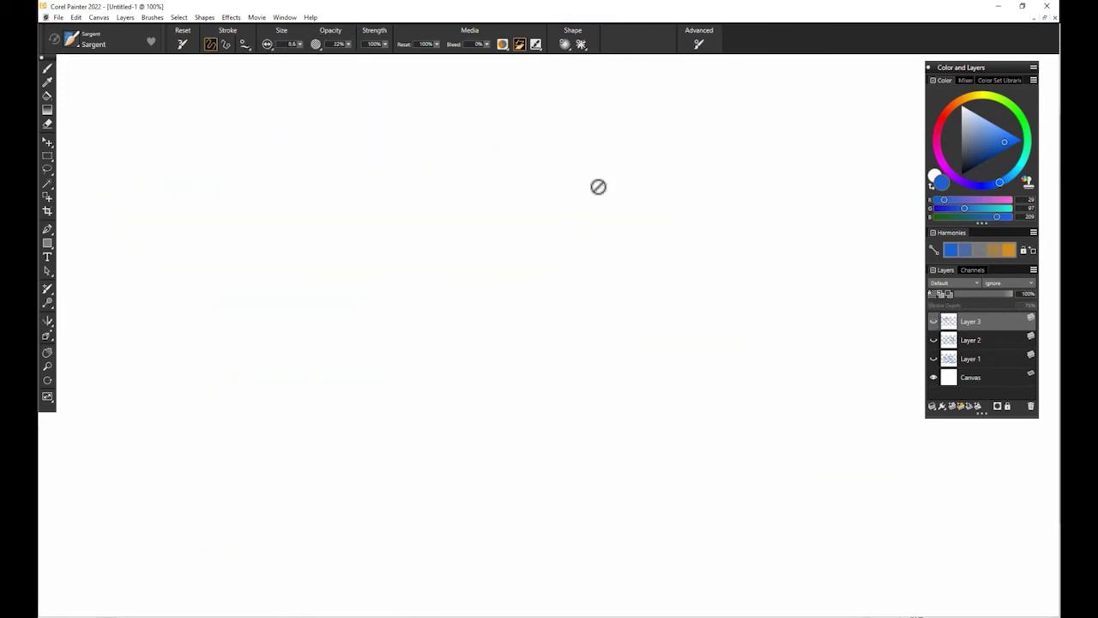
pyautogui.click(268, 44)
pyautogui.moveTo(287, 117)
pyautogui.mouseDown()
pyautogui.moveTo(266, 115)
pyautogui.moveTo(309, 105)
pyautogui.mouseUp()
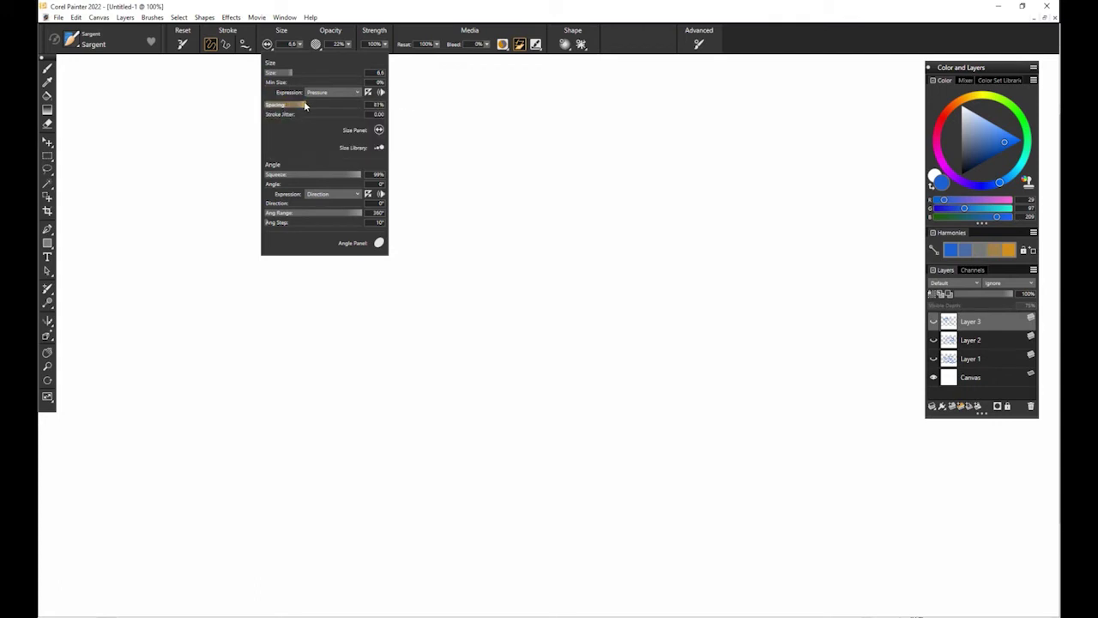
pyautogui.click(946, 409)
# Paint a thin curly stroke, then a large looping blue stroke at brush size 33.5
pyautogui.click(267, 44)
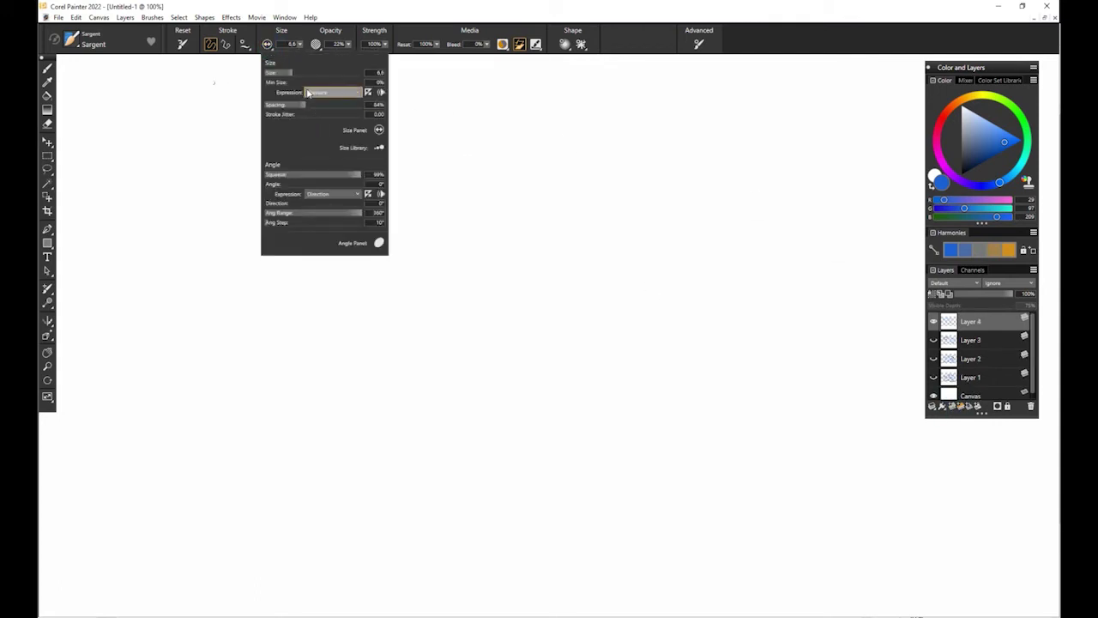
pyautogui.moveTo(530, 186); pyautogui.dragTo(583, 311)
pyautogui.moveTo(300, 43); pyautogui.dragTo(326, 64)
pyautogui.moveTo(395, 224)
pyautogui.mouseDown()
pyautogui.moveTo(691, 240)
pyautogui.moveTo(600, 496)
pyautogui.moveTo(853, 513)
pyautogui.mouseUp()
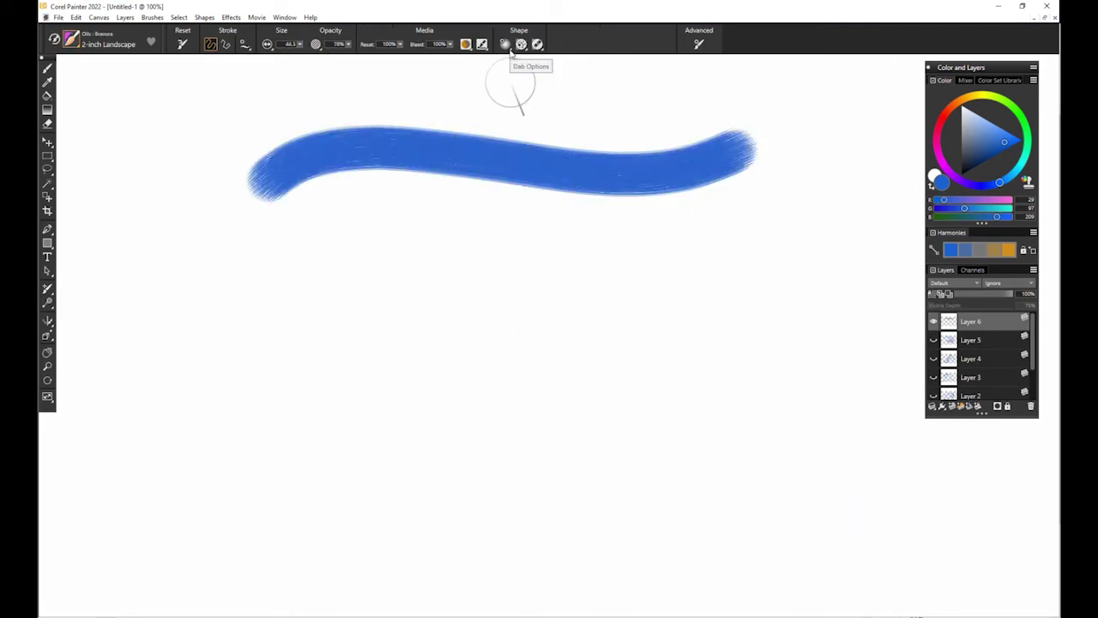
# Switch to a different dab profile and paint soft blue strokes, including a long one along the bottom
pyautogui.click(509, 48)
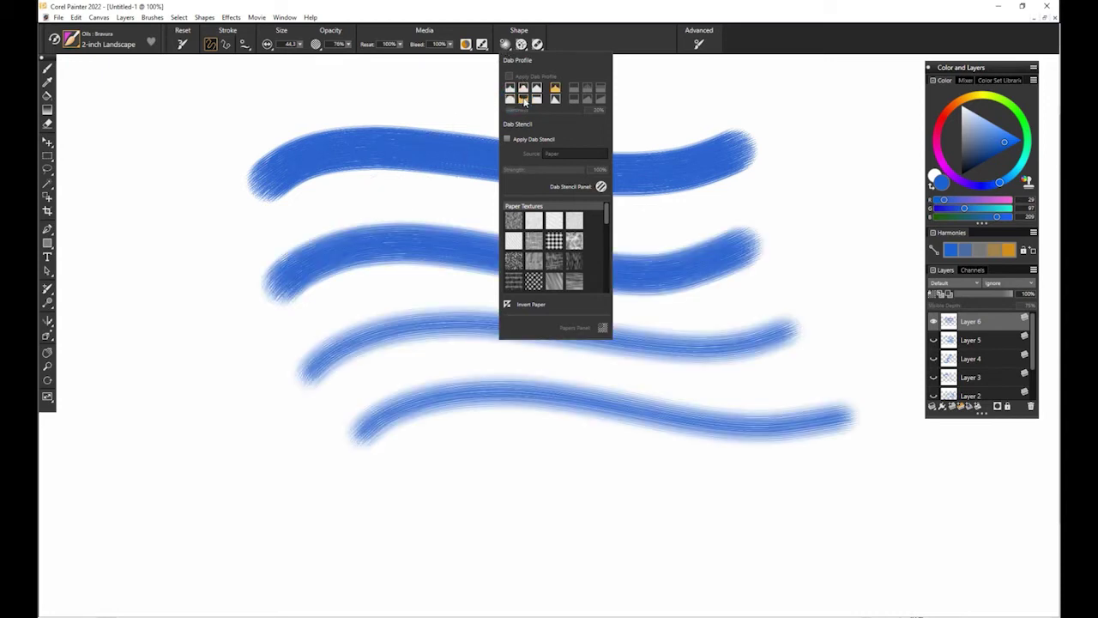
pyautogui.click(525, 102)
pyautogui.moveTo(387, 494); pyautogui.dragTo(706, 503)
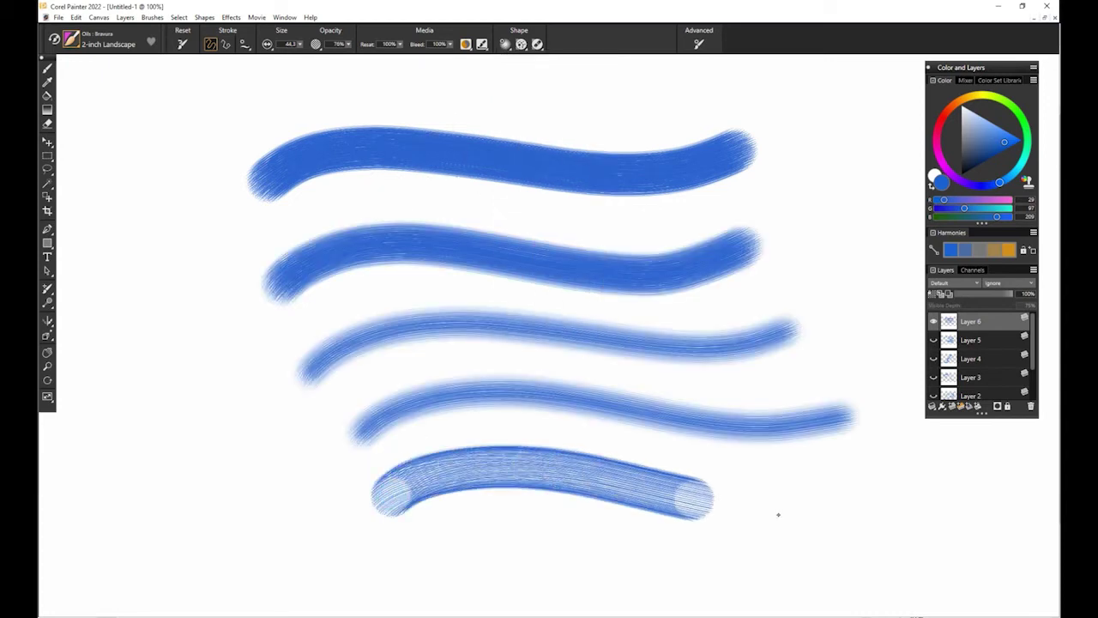
pyautogui.moveTo(778, 515); pyautogui.dragTo(915, 496)
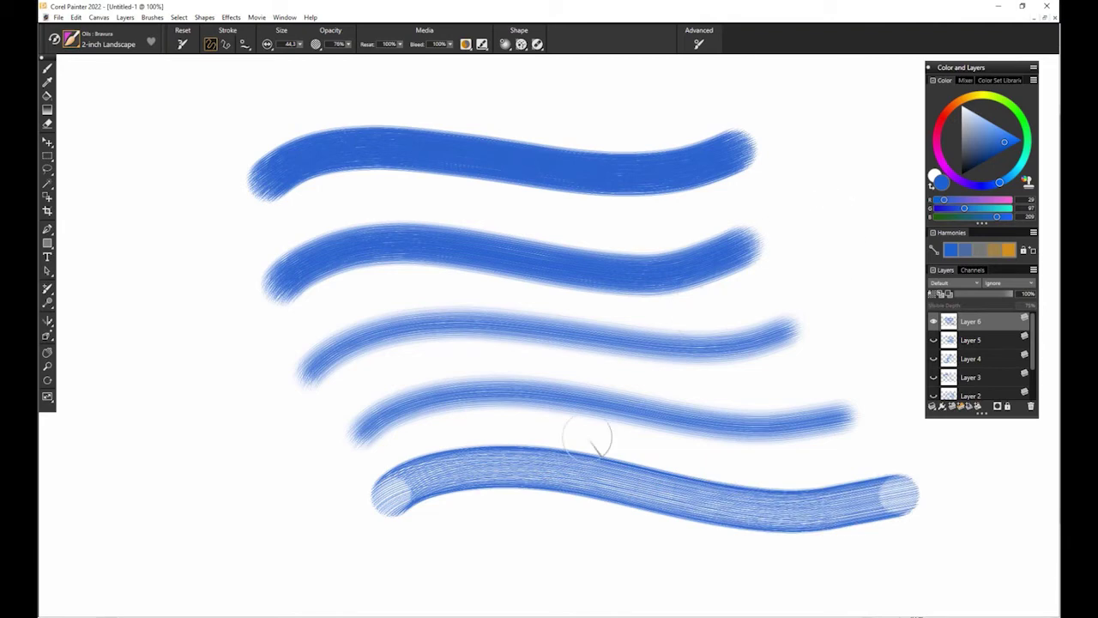
pyautogui.moveTo(129, 512); pyautogui.dragTo(252, 370)
pyautogui.moveTo(220, 310)
pyautogui.mouseDown()
pyautogui.moveTo(183, 368)
pyautogui.moveTo(120, 86)
pyautogui.mouseUp()
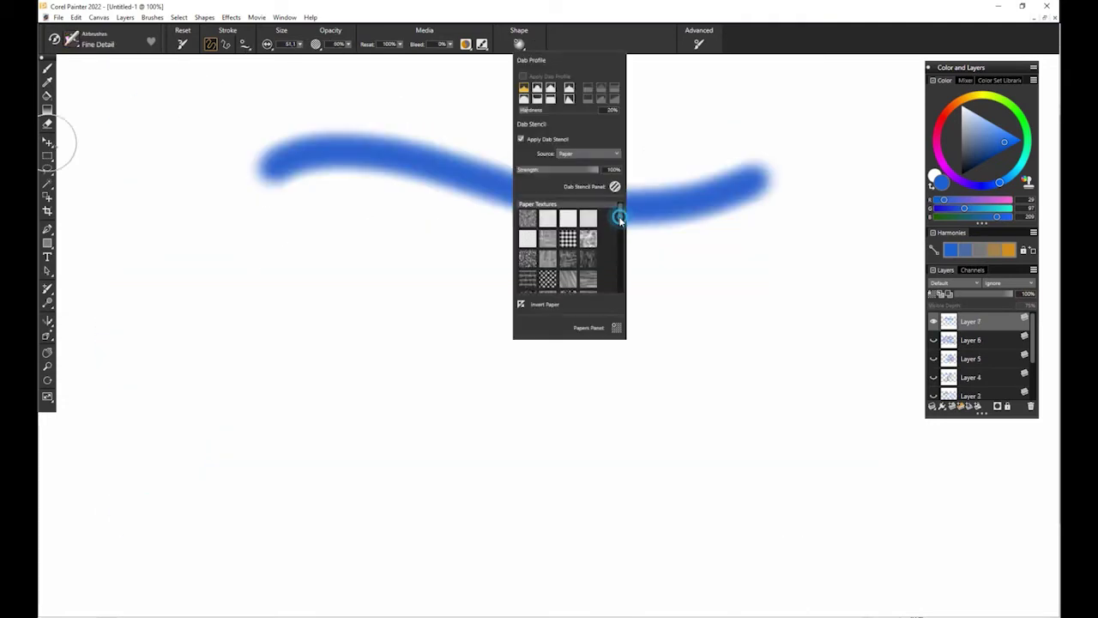
pyautogui.moveTo(620, 219); pyautogui.dragTo(591, 255)
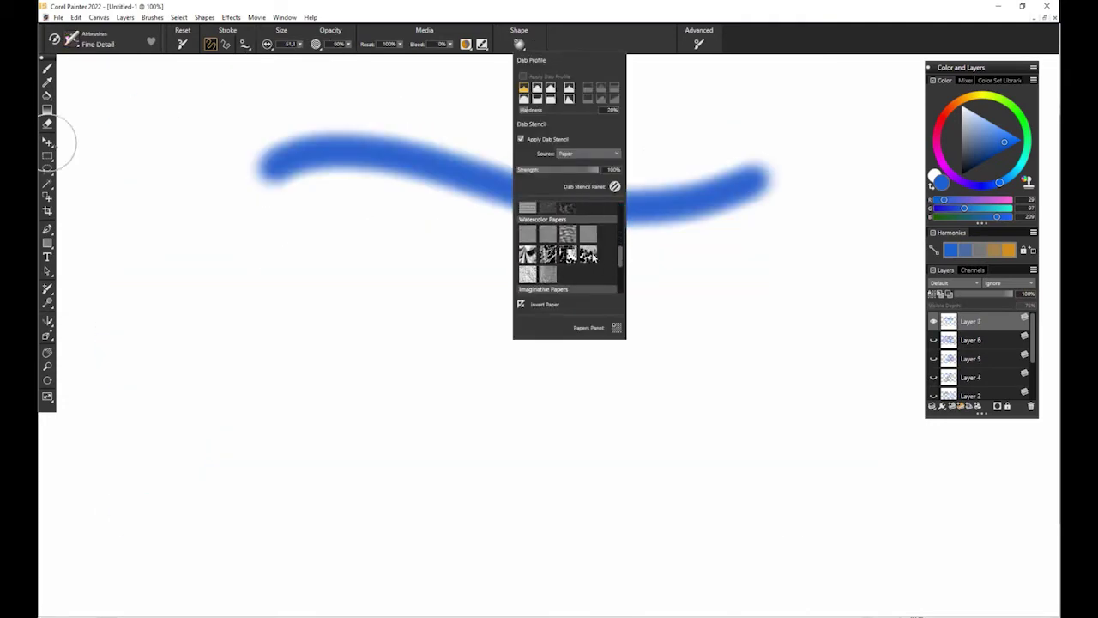
# Paint three airbrush waves stenciled in turn with photo-like, maze and mottled paper textures
pyautogui.click(526, 254)
pyautogui.moveTo(296, 328)
pyautogui.mouseDown()
pyautogui.moveTo(381, 288)
pyautogui.moveTo(512, 284)
pyautogui.moveTo(671, 310)
pyautogui.moveTo(758, 290)
pyautogui.moveTo(788, 251)
pyautogui.mouseUp()
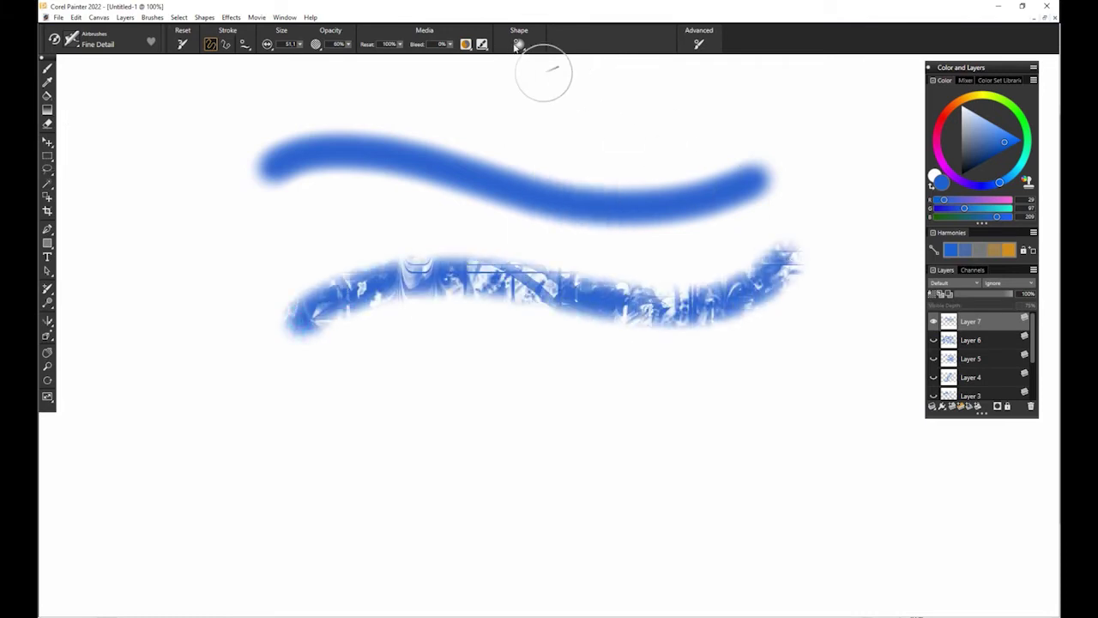
pyautogui.click(518, 44)
pyautogui.moveTo(622, 260); pyautogui.dragTo(624, 284)
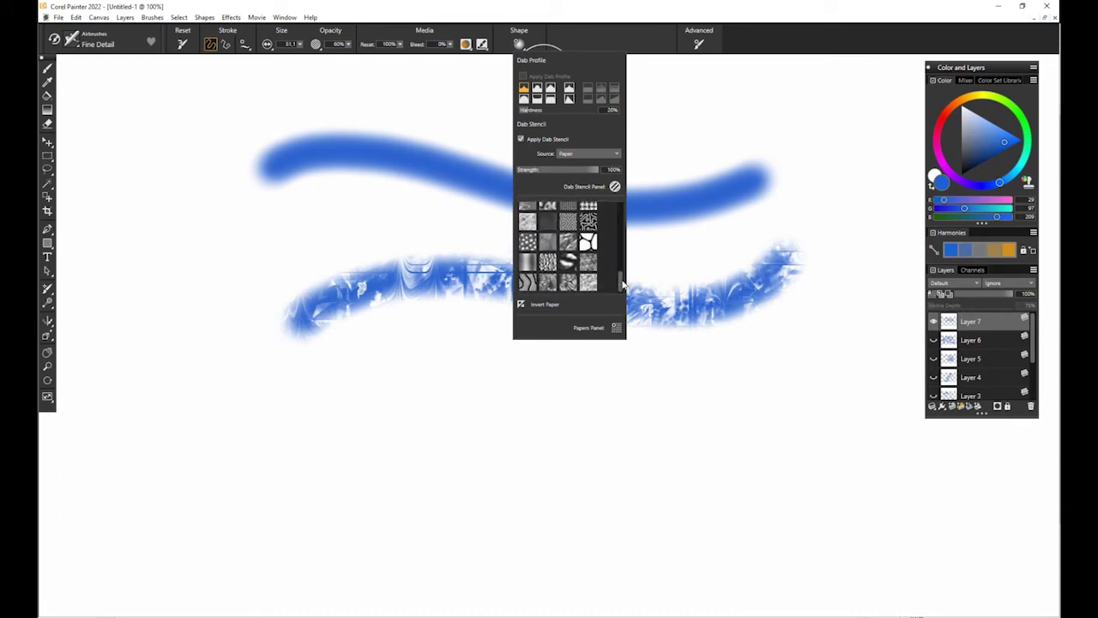
pyautogui.click(534, 284)
pyautogui.moveTo(359, 416)
pyautogui.mouseDown()
pyautogui.moveTo(430, 377)
pyautogui.moveTo(535, 375)
pyautogui.moveTo(726, 397)
pyautogui.moveTo(816, 337)
pyautogui.mouseUp()
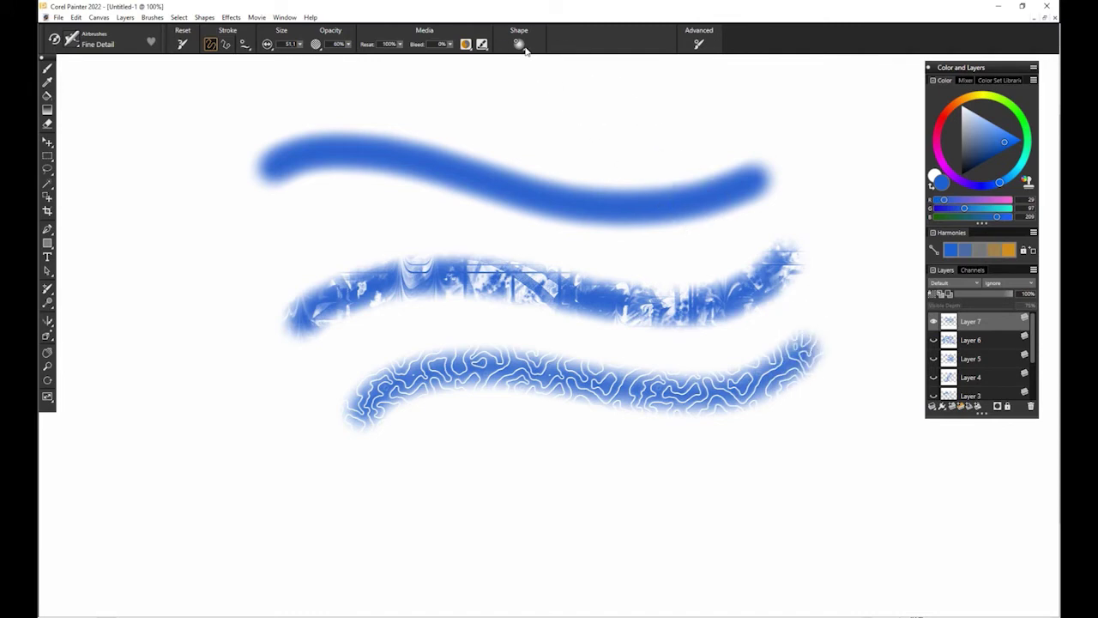
pyautogui.click(523, 50)
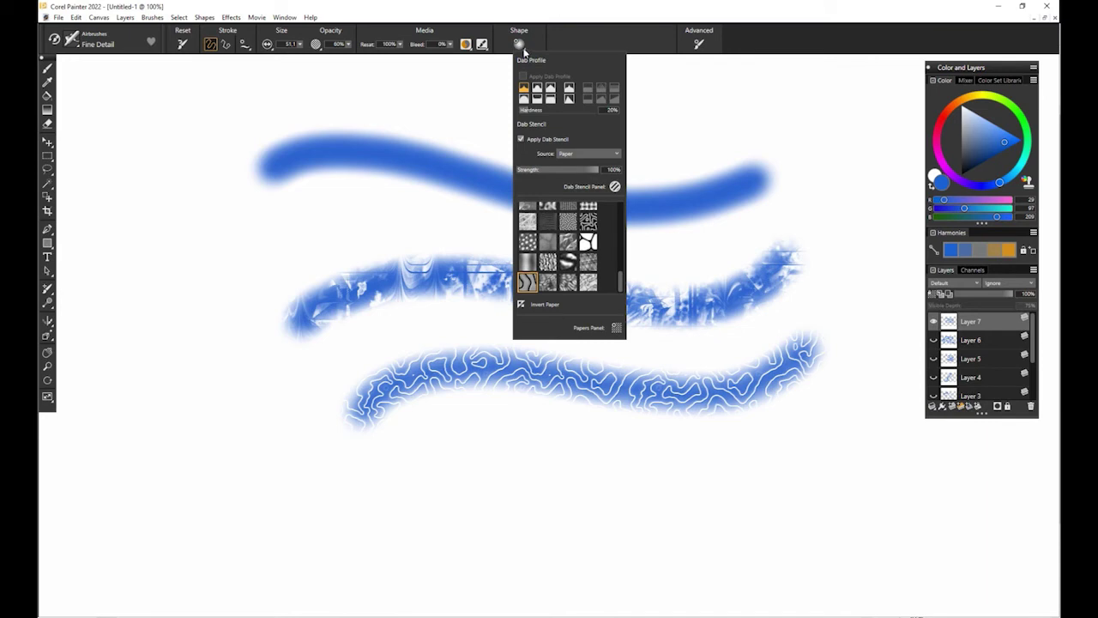
pyautogui.moveTo(621, 281); pyautogui.dragTo(623, 238)
pyautogui.click(530, 267)
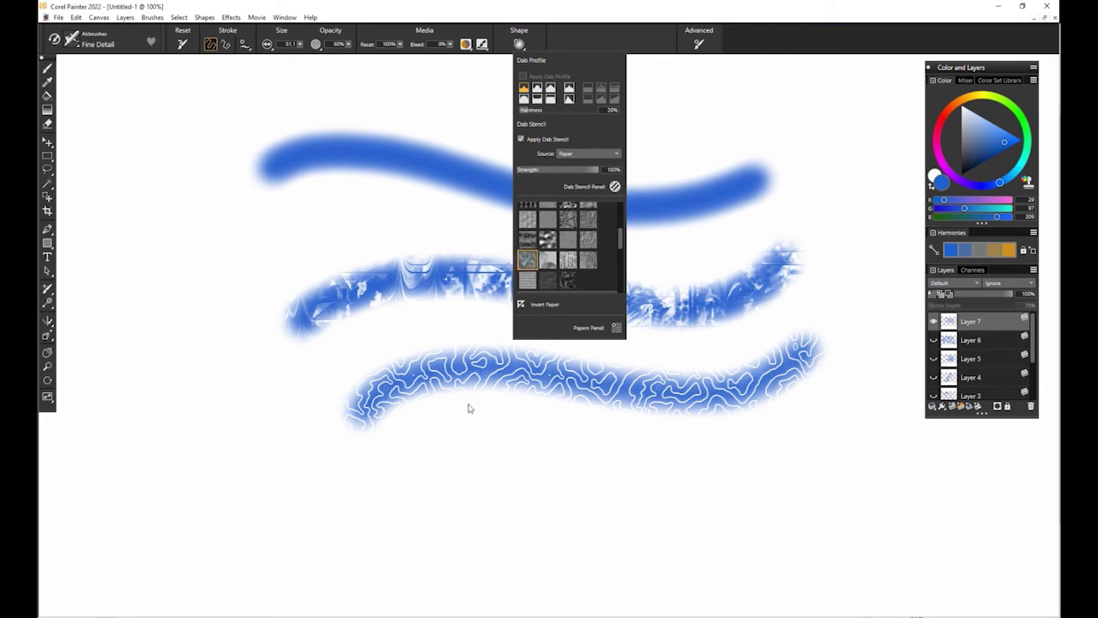
pyautogui.moveTo(427, 466)
pyautogui.mouseDown()
pyautogui.moveTo(584, 447)
pyautogui.moveTo(692, 463)
pyautogui.moveTo(860, 419)
pyautogui.mouseUp()
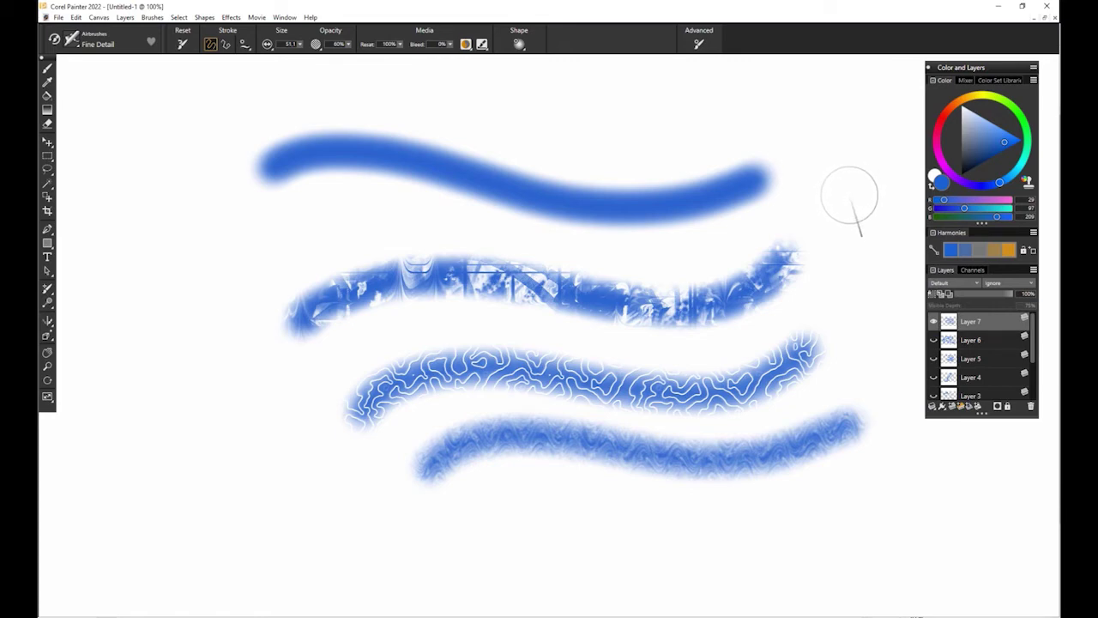
# Hide Layer 7, pick the Oils: General > Impressionist Detail brush and add a new layer
pyautogui.click(933, 322)
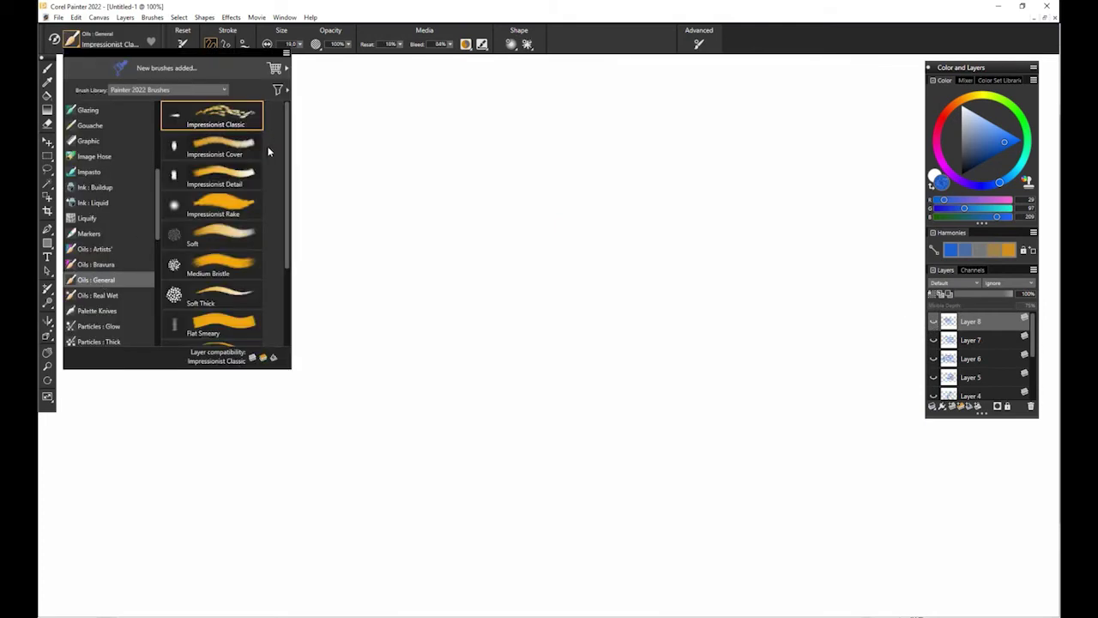
pyautogui.click(242, 177)
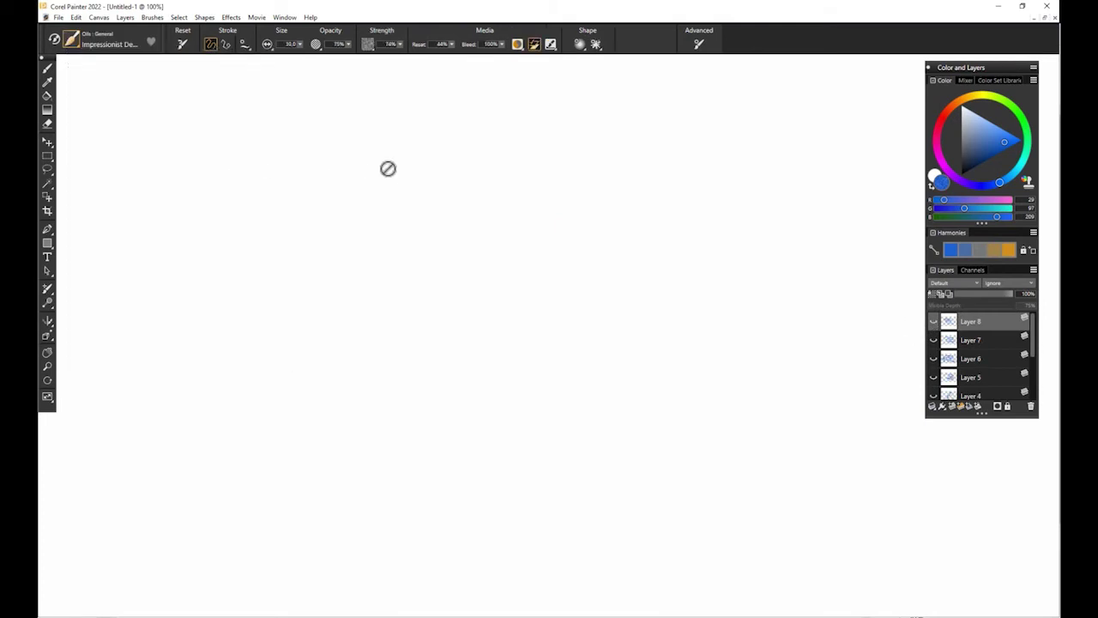
pyautogui.click(953, 408)
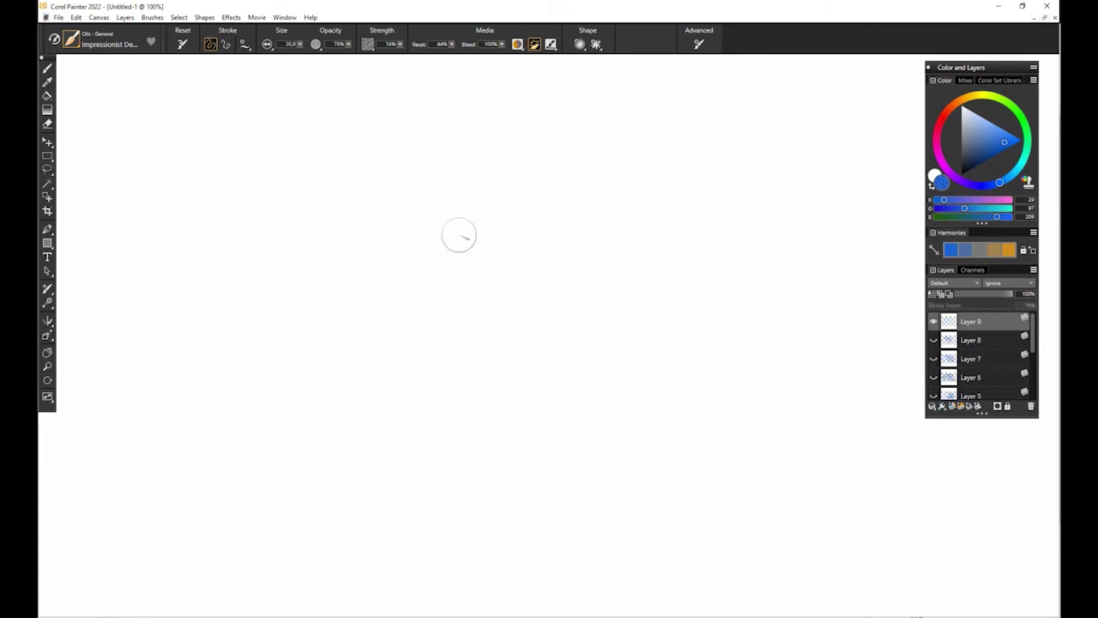
# Paint a pale blue stroke, raise Resat to 100%, and paint a saturated stroke below it
pyautogui.moveTo(226, 172)
pyautogui.mouseDown()
pyautogui.moveTo(601, 156)
pyautogui.moveTo(665, 137)
pyautogui.mouseUp()
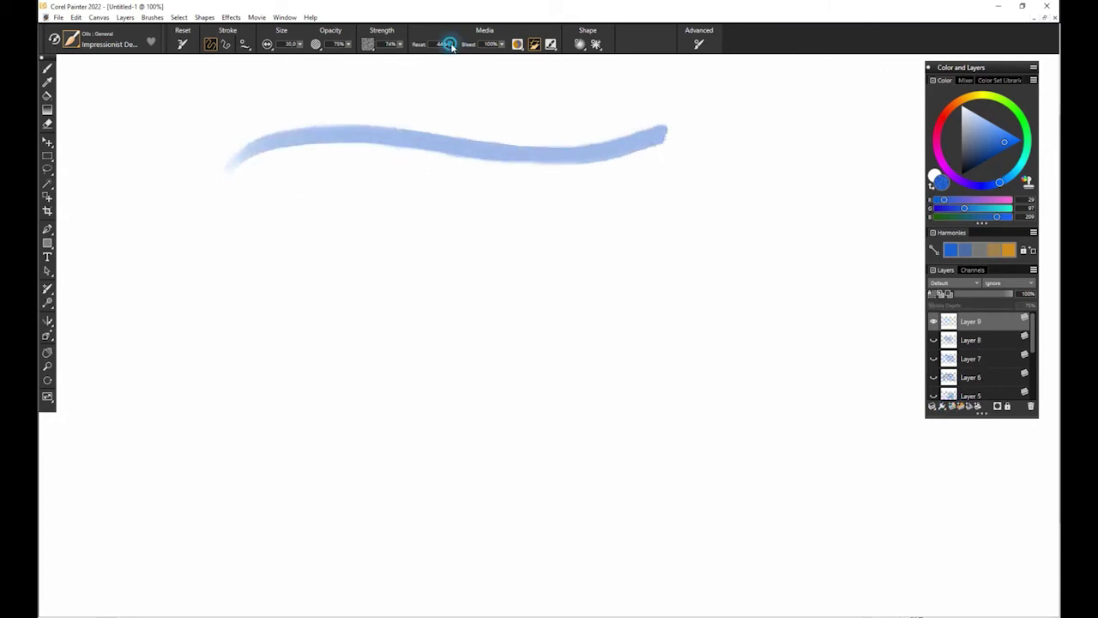
pyautogui.moveTo(451, 45); pyautogui.dragTo(467, 45)
pyautogui.moveTo(273, 176)
pyautogui.mouseDown()
pyautogui.moveTo(623, 197)
pyautogui.moveTo(721, 163)
pyautogui.mouseUp()
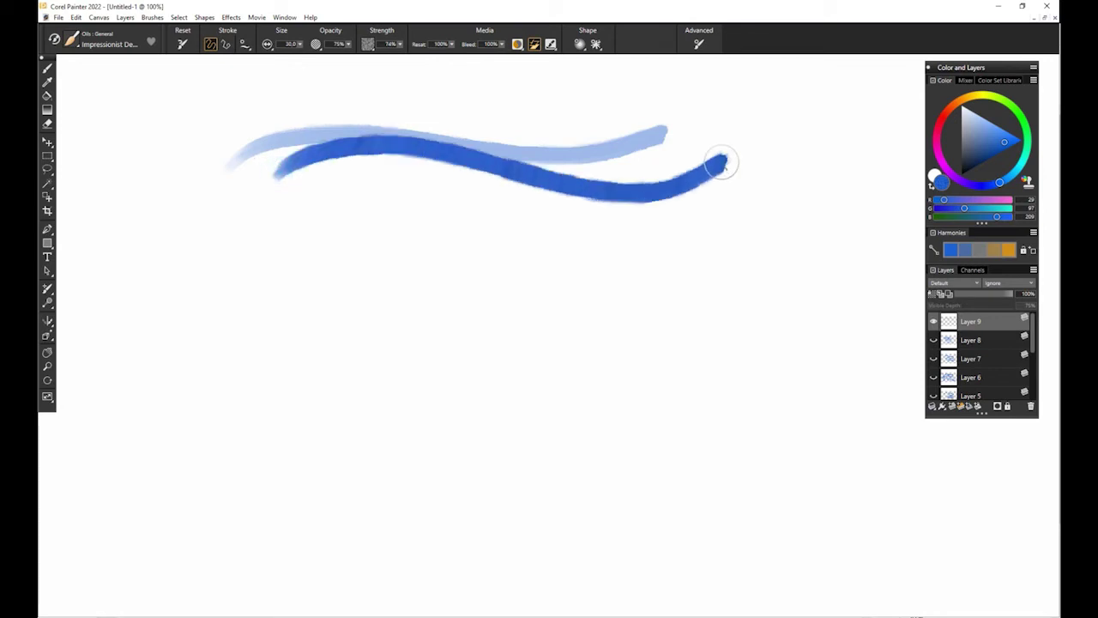
# With the Airplane captured dab, stamp two star dabs and paint a textured wavy stroke
pyautogui.click(597, 45)
pyautogui.click(611, 146)
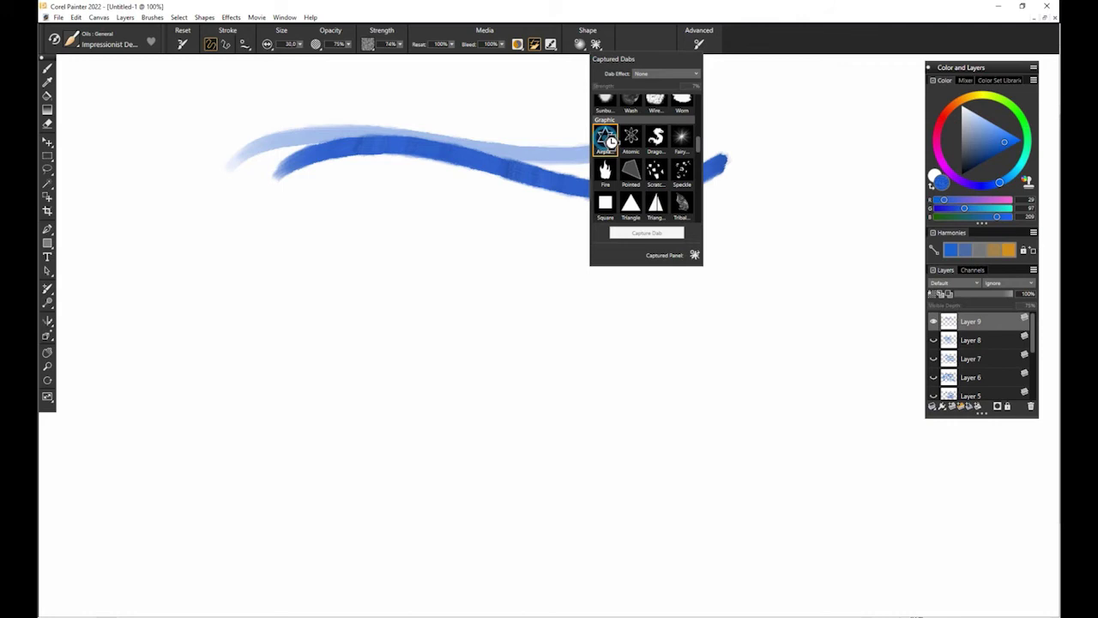
pyautogui.click(281, 318)
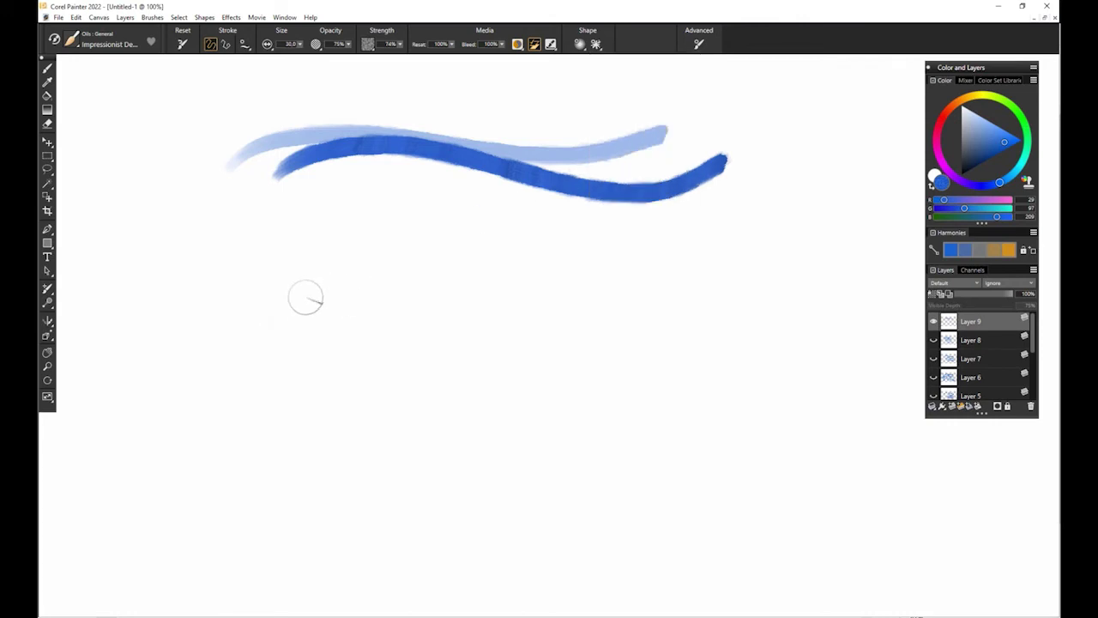
pyautogui.click(294, 303)
pyautogui.click(329, 268)
pyautogui.moveTo(361, 296)
pyautogui.mouseDown()
pyautogui.moveTo(414, 271)
pyautogui.moveTo(712, 258)
pyautogui.mouseUp()
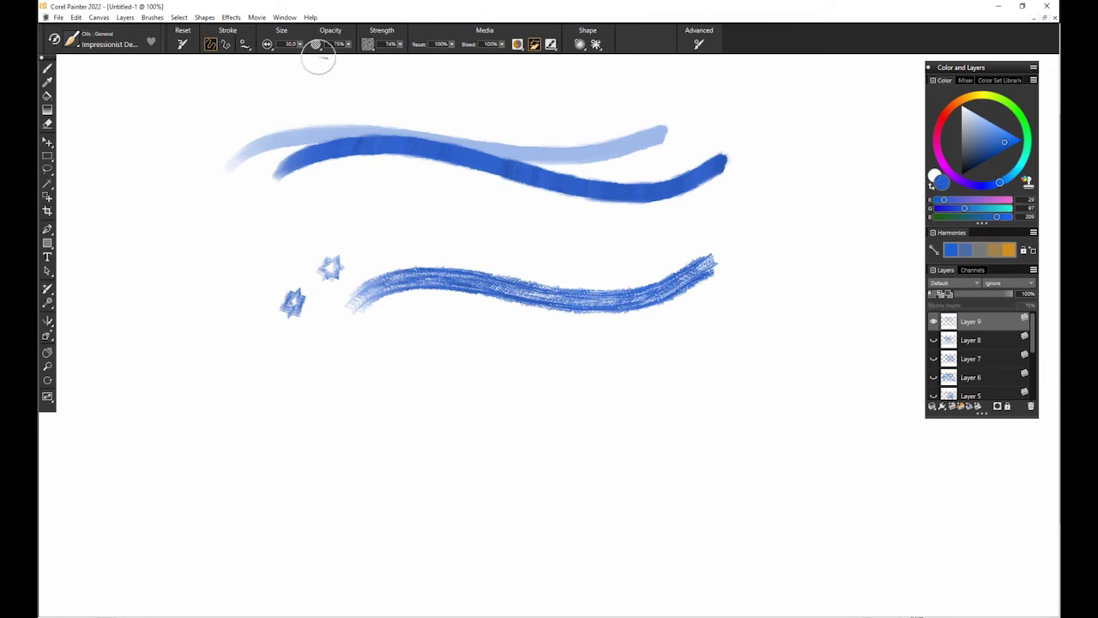
# Enlarge the brush to 48.5 and add a bigger star stamp and a wide wavy stroke
pyautogui.moveTo(301, 45); pyautogui.dragTo(314, 46)
pyautogui.click(232, 390)
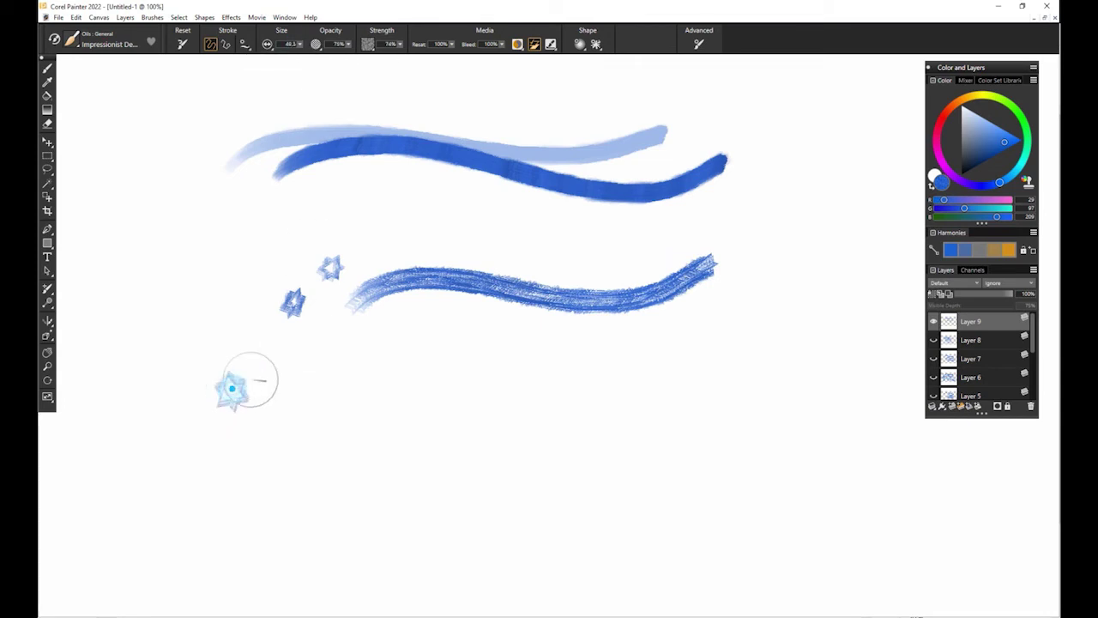
pyautogui.moveTo(334, 362)
pyautogui.mouseDown()
pyautogui.moveTo(412, 337)
pyautogui.moveTo(753, 321)
pyautogui.moveTo(771, 309)
pyautogui.mouseUp()
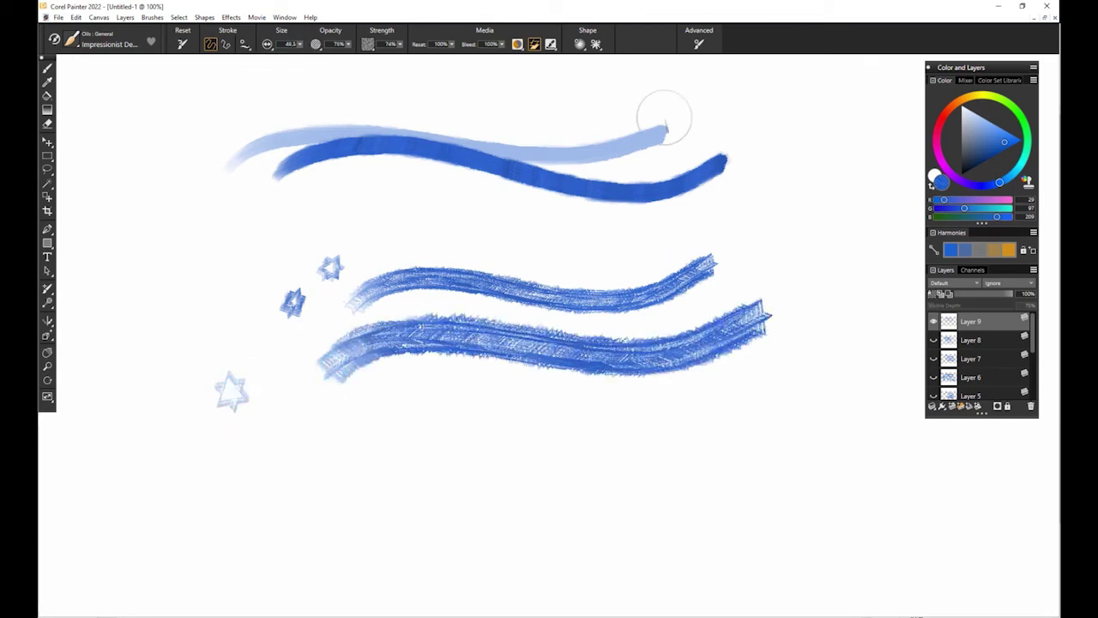
# Switch to the Scratch captured dab and paint scratchy marks and a long curved sweep
pyautogui.click(598, 42)
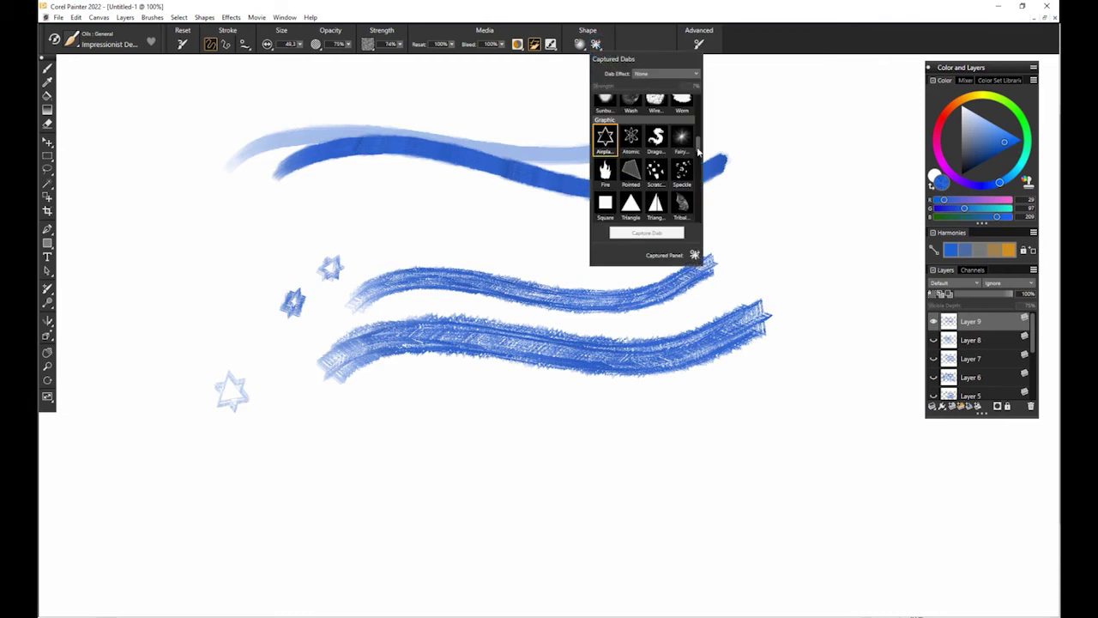
pyautogui.click(657, 174)
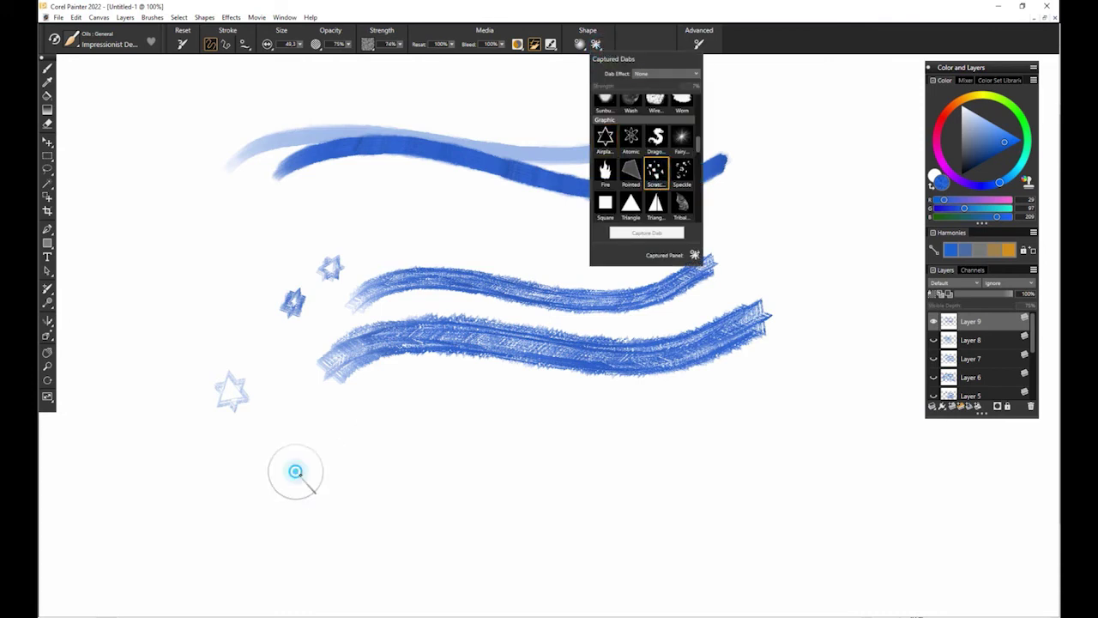
pyautogui.moveTo(294, 471)
pyautogui.mouseDown()
pyautogui.moveTo(435, 414)
pyautogui.moveTo(464, 420)
pyautogui.moveTo(415, 469)
pyautogui.mouseUp()
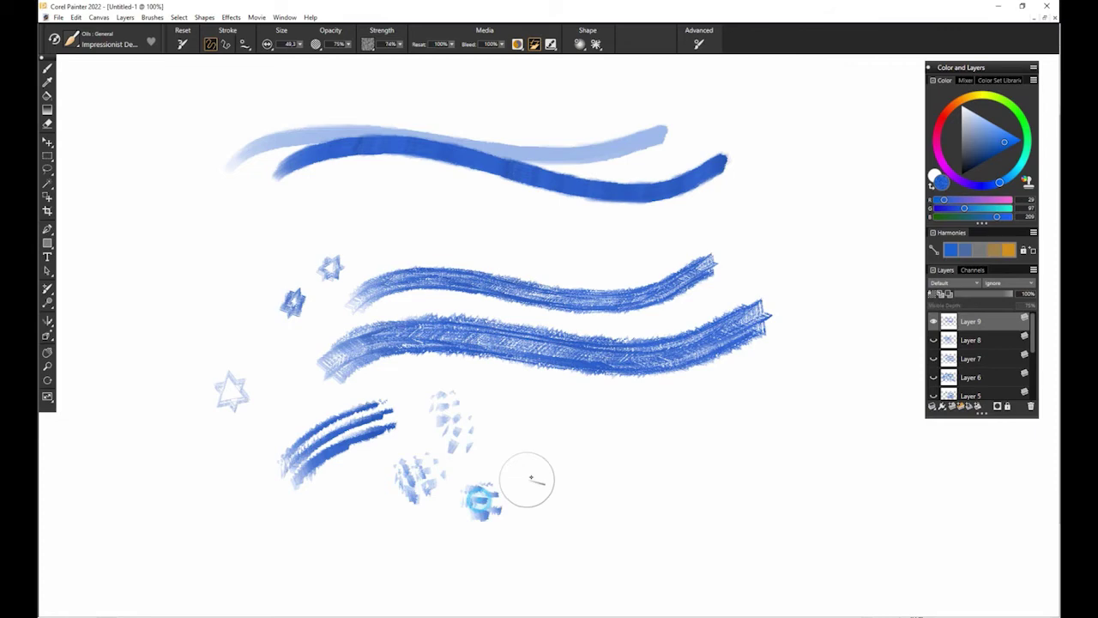
pyautogui.moveTo(527, 479)
pyautogui.mouseDown()
pyautogui.moveTo(519, 437)
pyautogui.moveTo(565, 413)
pyautogui.moveTo(600, 456)
pyautogui.moveTo(752, 496)
pyautogui.moveTo(790, 377)
pyautogui.mouseUp()
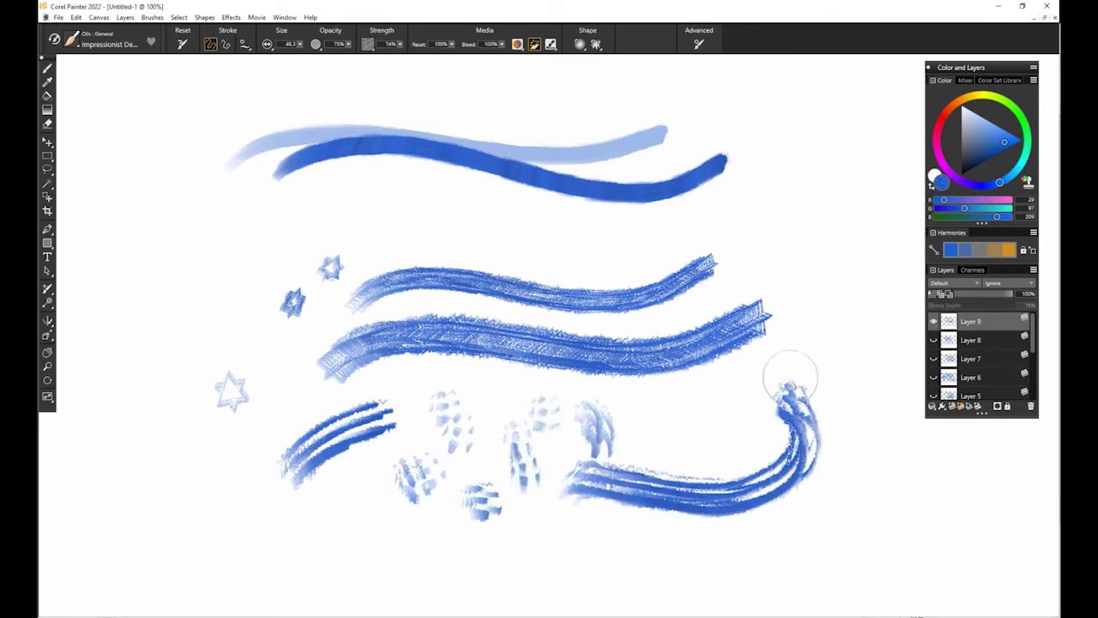
# Browse further down the captured dab list to find the Pointed sponge dab
pyautogui.click(597, 43)
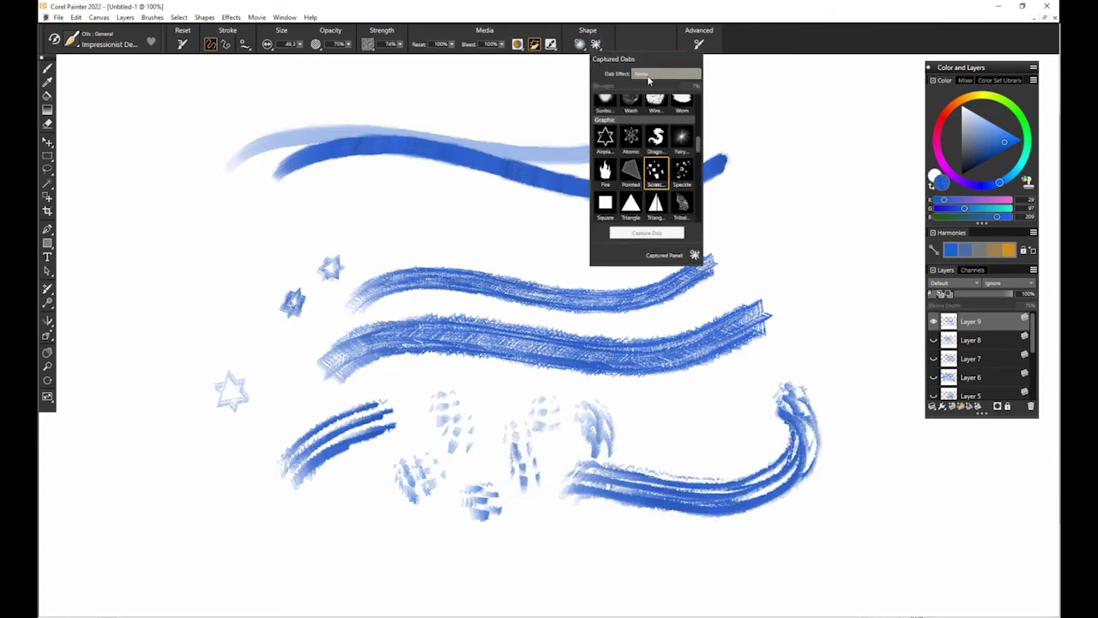
pyautogui.scroll(-2, 698, 125)
pyautogui.moveTo(699, 126)
pyautogui.mouseDown()
pyautogui.moveTo(698, 104)
pyautogui.moveTo(709, 222)
pyautogui.mouseUp()
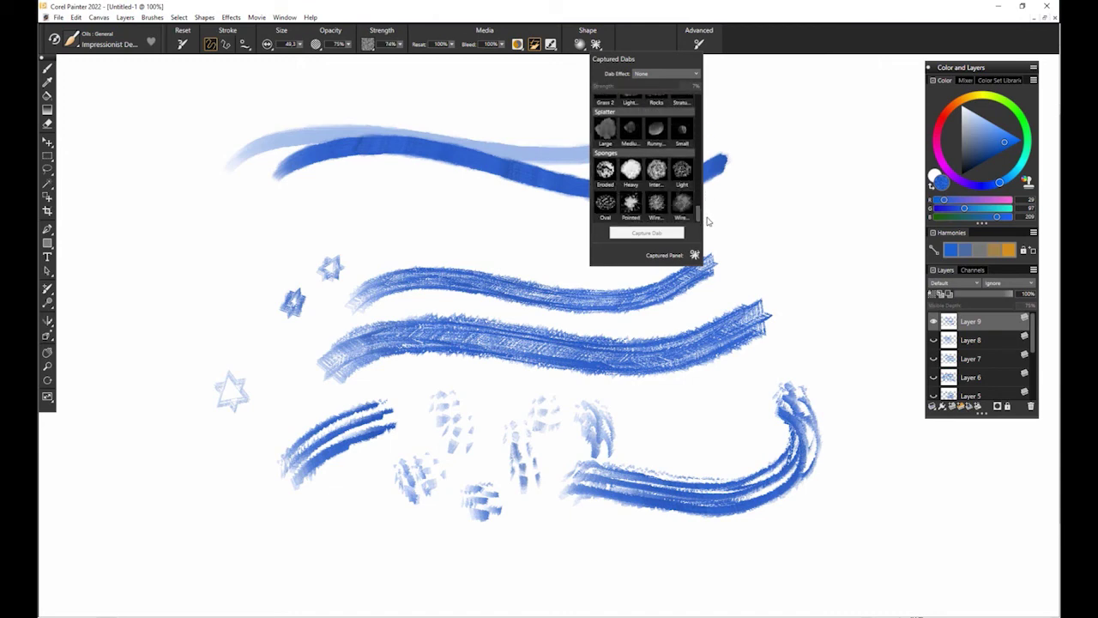
# Paint upper-right Pointed sponge dabs and diagonal strokes, then hide the test-stroke layer
pyautogui.click(636, 208)
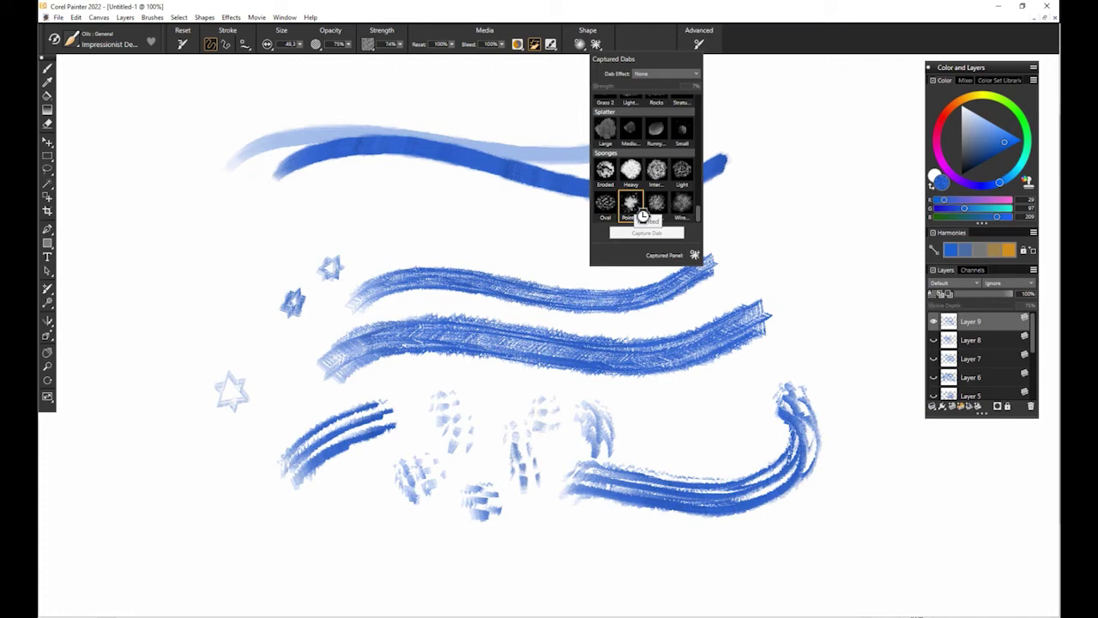
pyautogui.moveTo(786, 190)
pyautogui.mouseDown()
pyautogui.moveTo(842, 150)
pyautogui.moveTo(837, 112)
pyautogui.mouseUp()
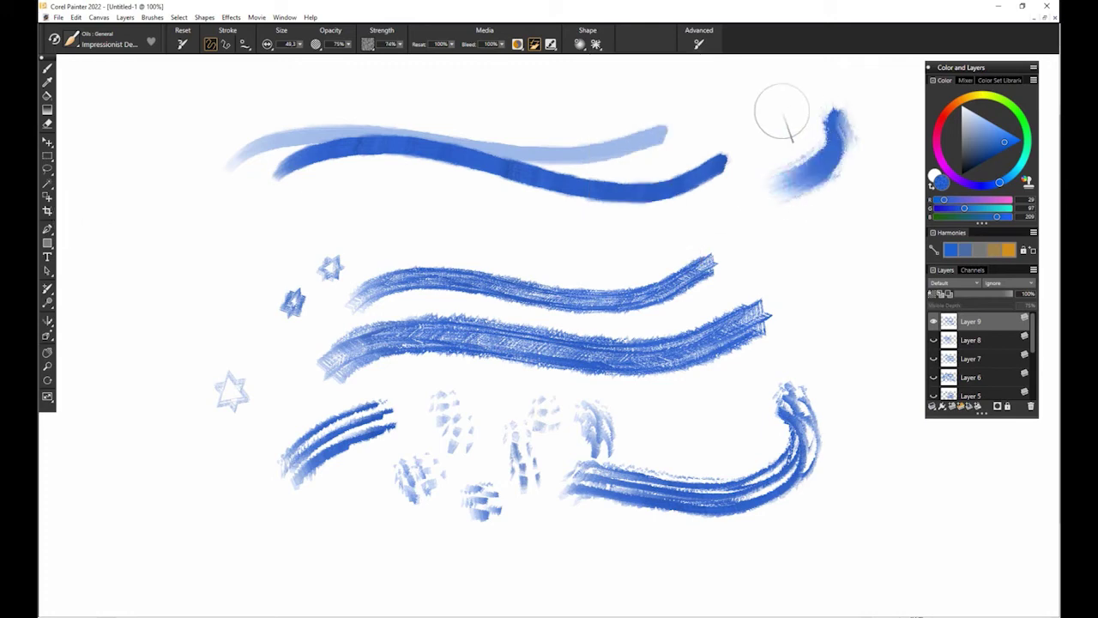
pyautogui.moveTo(771, 110); pyautogui.dragTo(785, 96)
pyautogui.moveTo(729, 119); pyautogui.dragTo(740, 103)
pyautogui.moveTo(767, 150); pyautogui.dragTo(779, 176)
pyautogui.moveTo(775, 250); pyautogui.dragTo(854, 311)
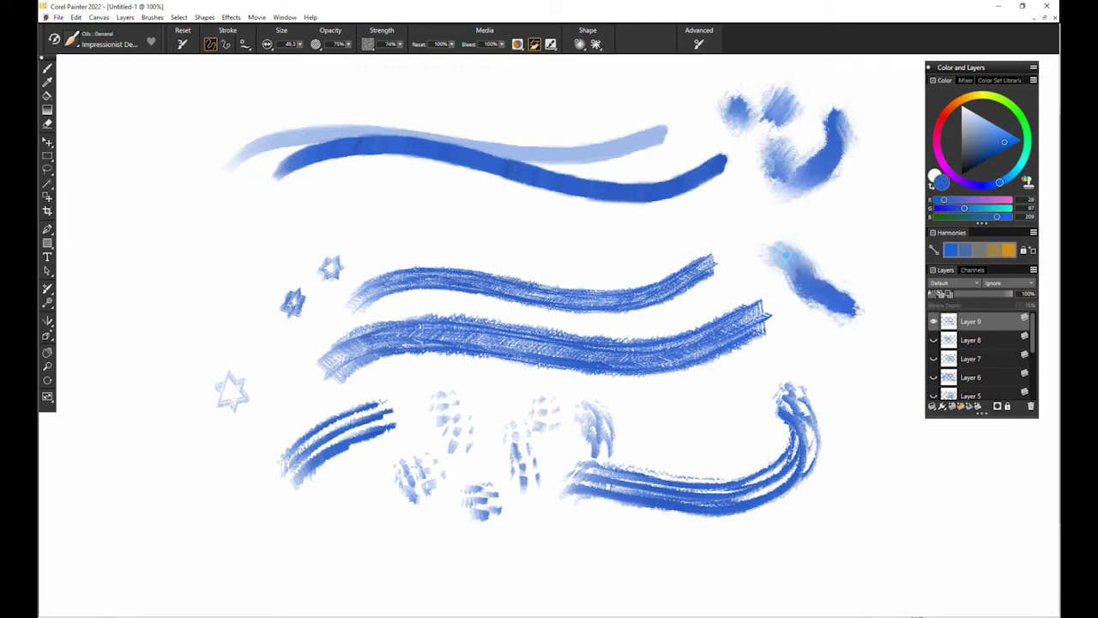
pyautogui.moveTo(825, 230); pyautogui.dragTo(871, 237)
pyautogui.moveTo(858, 300)
pyautogui.mouseDown()
pyautogui.moveTo(842, 273)
pyautogui.moveTo(764, 213)
pyautogui.moveTo(747, 257)
pyautogui.moveTo(768, 287)
pyautogui.mouseUp()
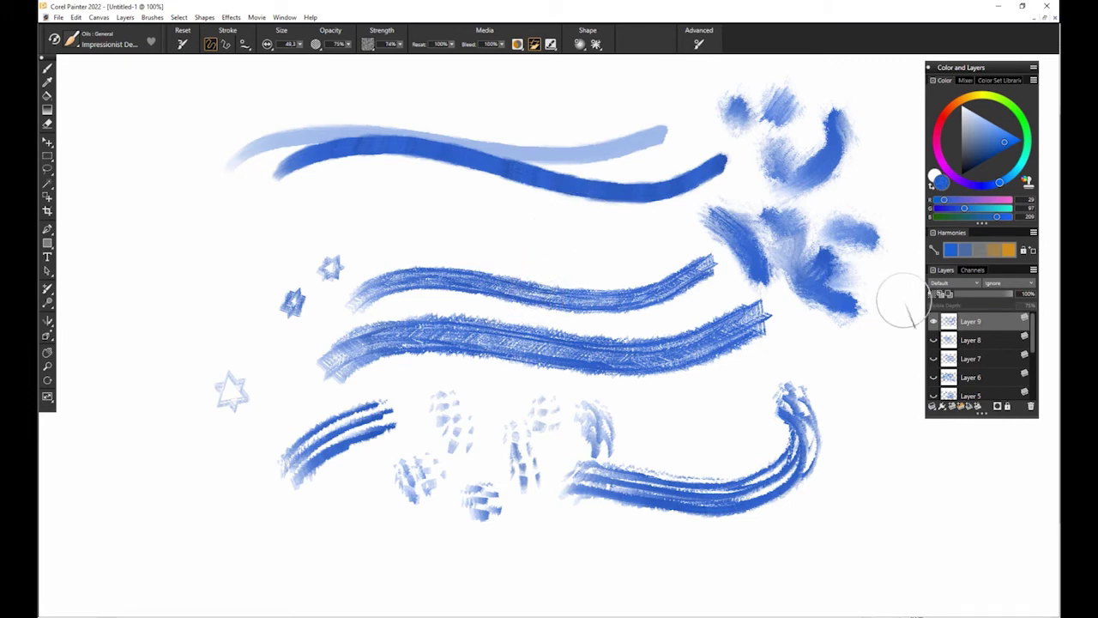
pyautogui.click(934, 322)
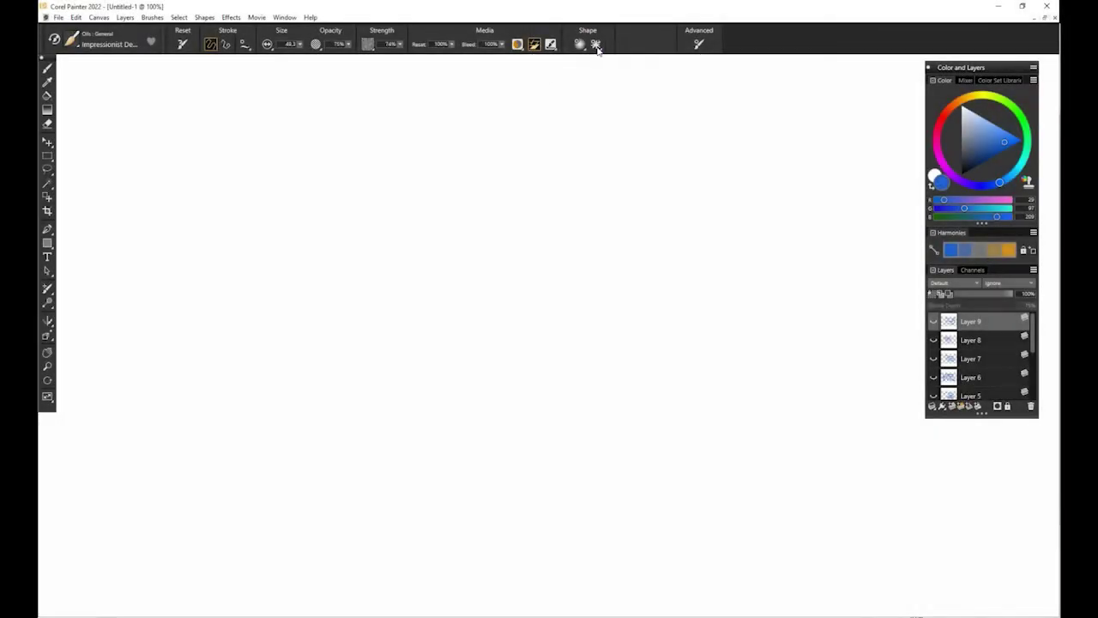
# Float the Captured Dabs list as a panel, place it beside Color and Layers, and stretch it taller
pyautogui.click(597, 44)
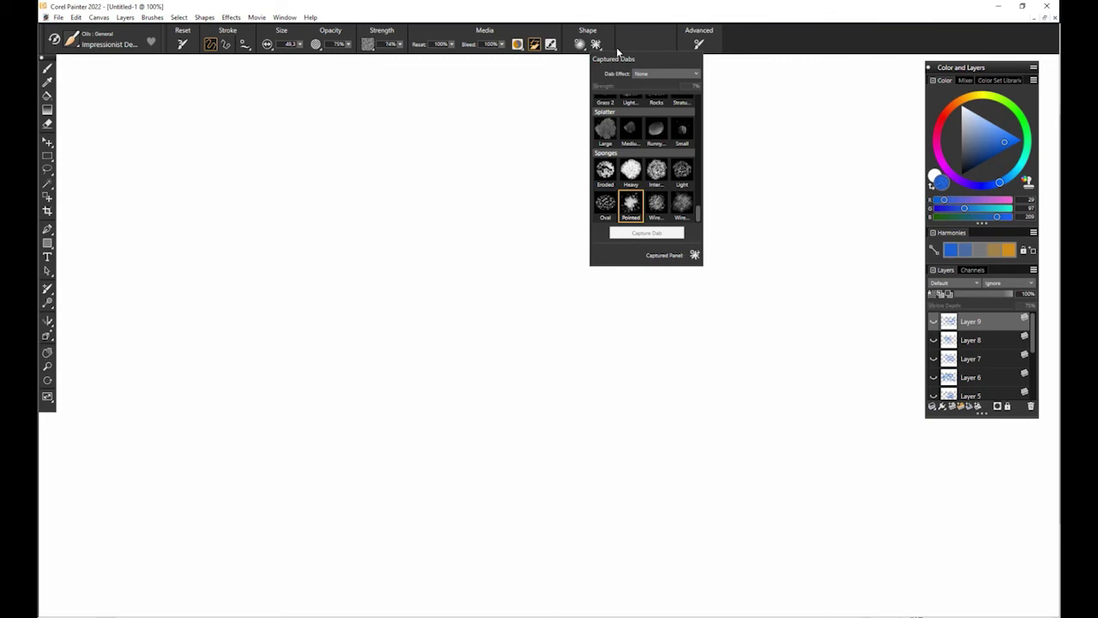
pyautogui.click(695, 256)
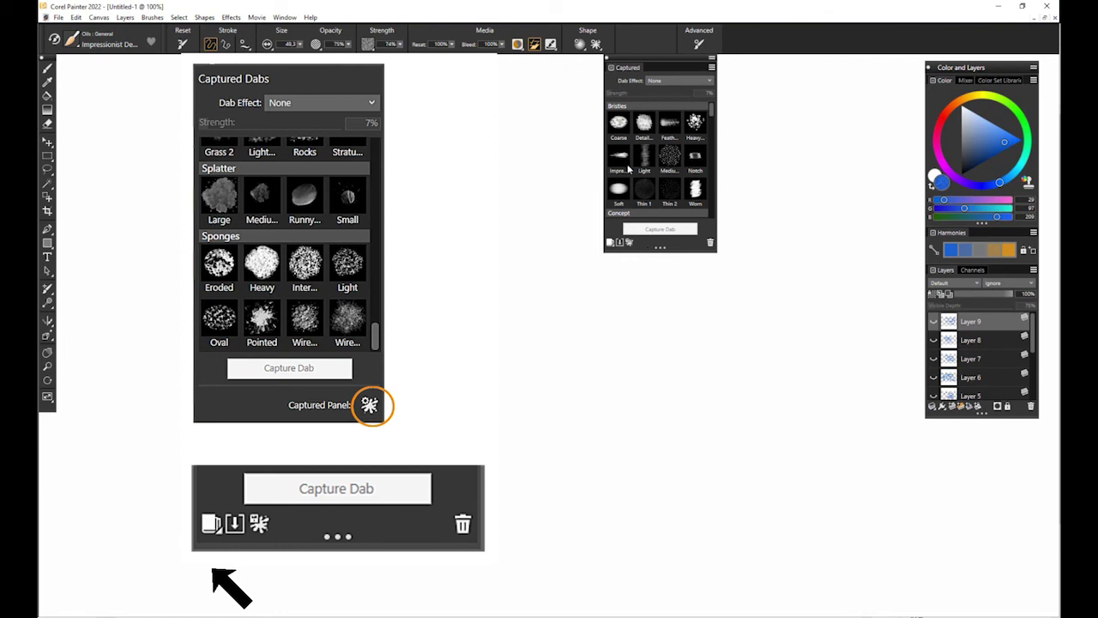
pyautogui.moveTo(650, 56); pyautogui.dragTo(802, 81)
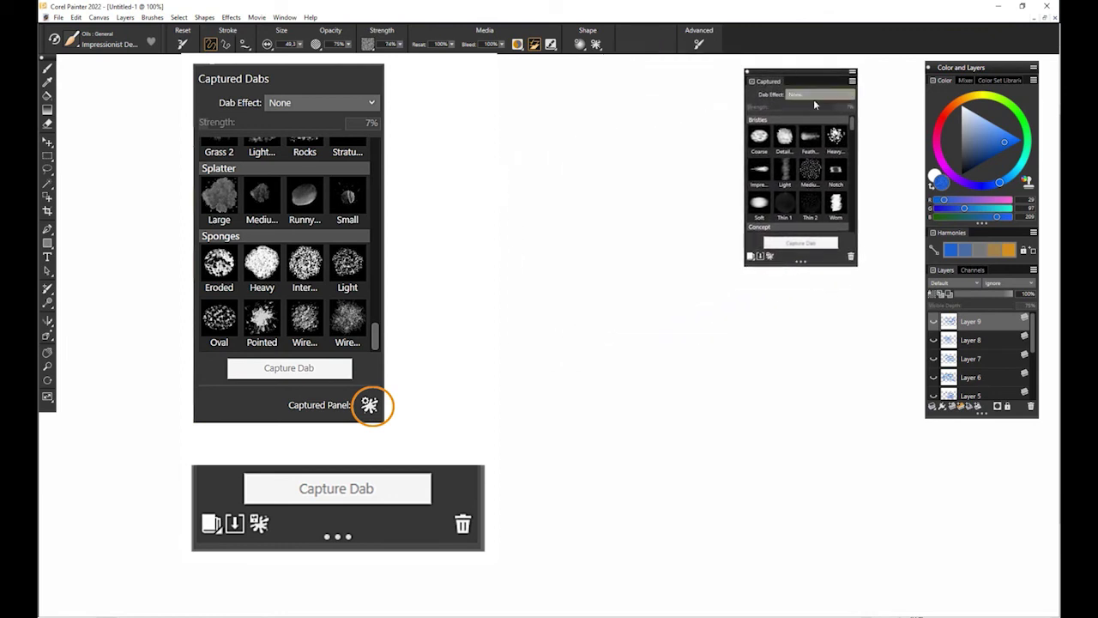
pyautogui.moveTo(801, 263)
pyautogui.mouseDown()
pyautogui.moveTo(801, 459)
pyautogui.moveTo(814, 352)
pyautogui.mouseUp()
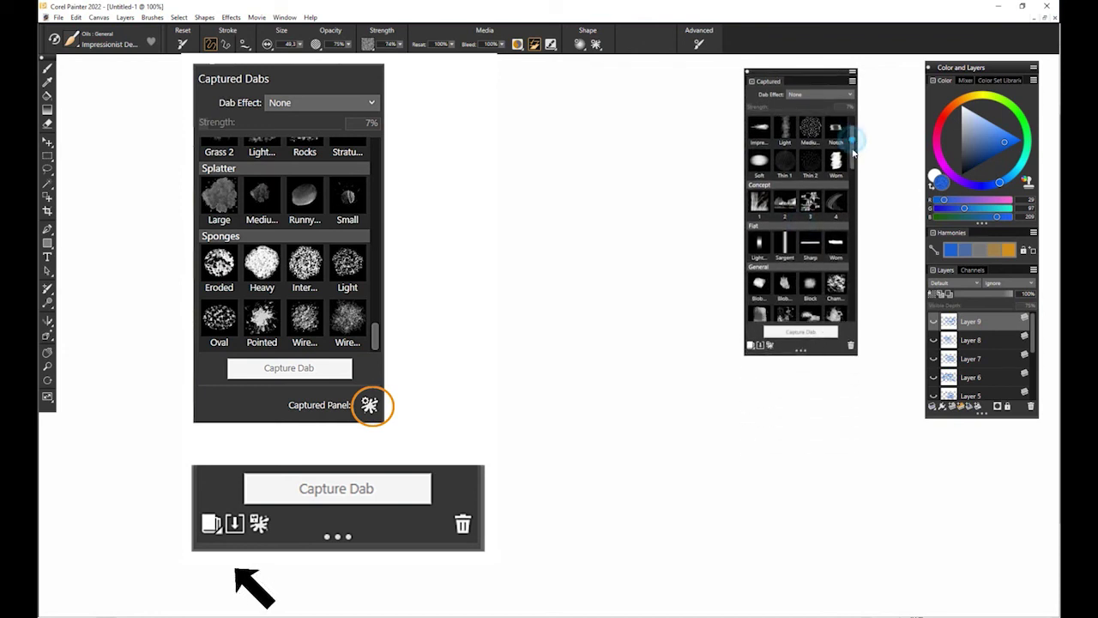
pyautogui.moveTo(850, 134)
pyautogui.mouseDown()
pyautogui.moveTo(867, 310)
pyautogui.moveTo(897, 266)
pyautogui.mouseUp()
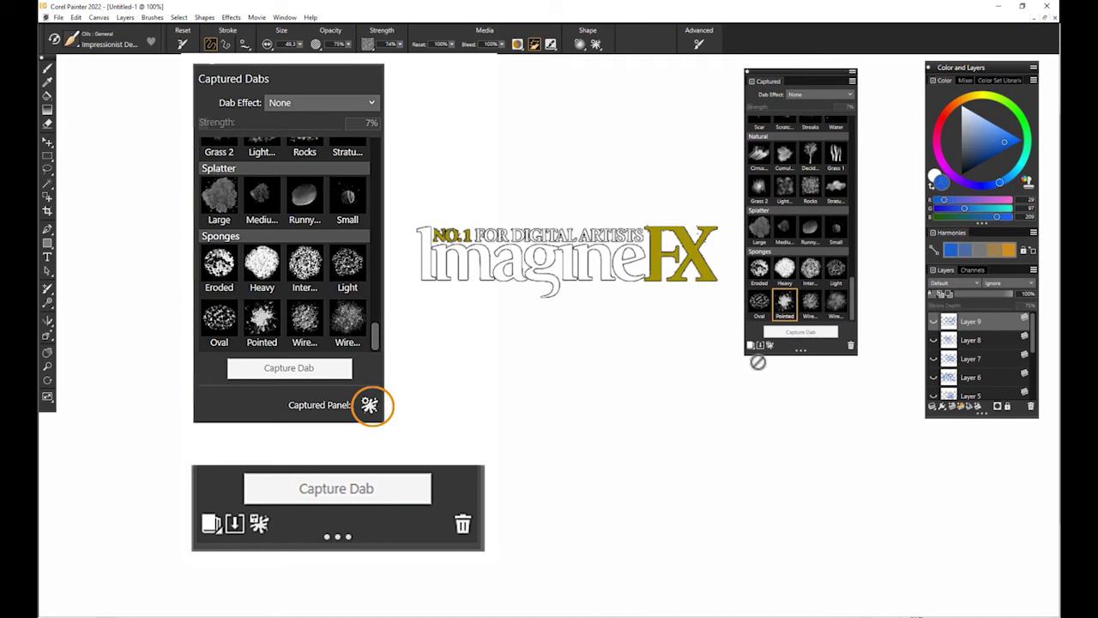
# Import the 'ifx brush dab' image from the ifx2 folder as a captured dab
pyautogui.click(761, 346)
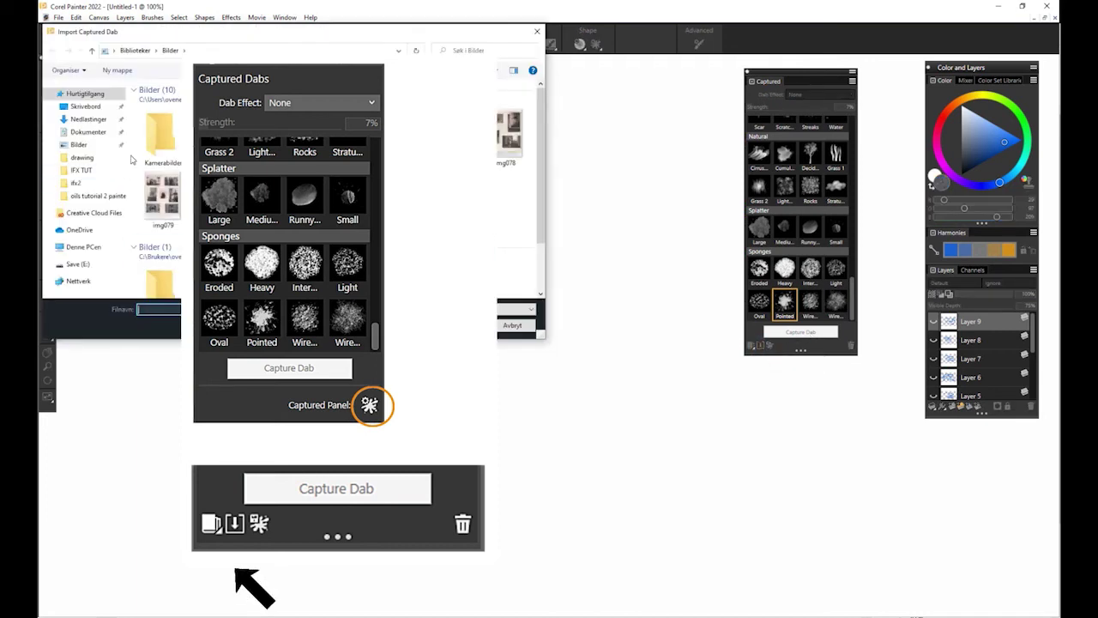
pyautogui.click(76, 182)
pyautogui.click(168, 136)
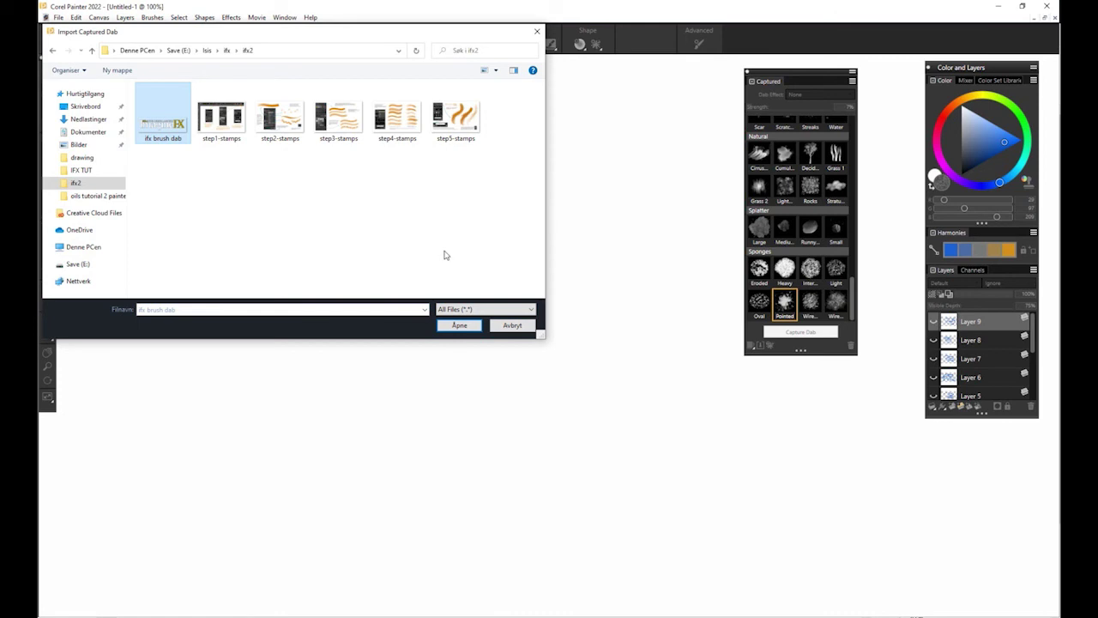
pyautogui.click(461, 326)
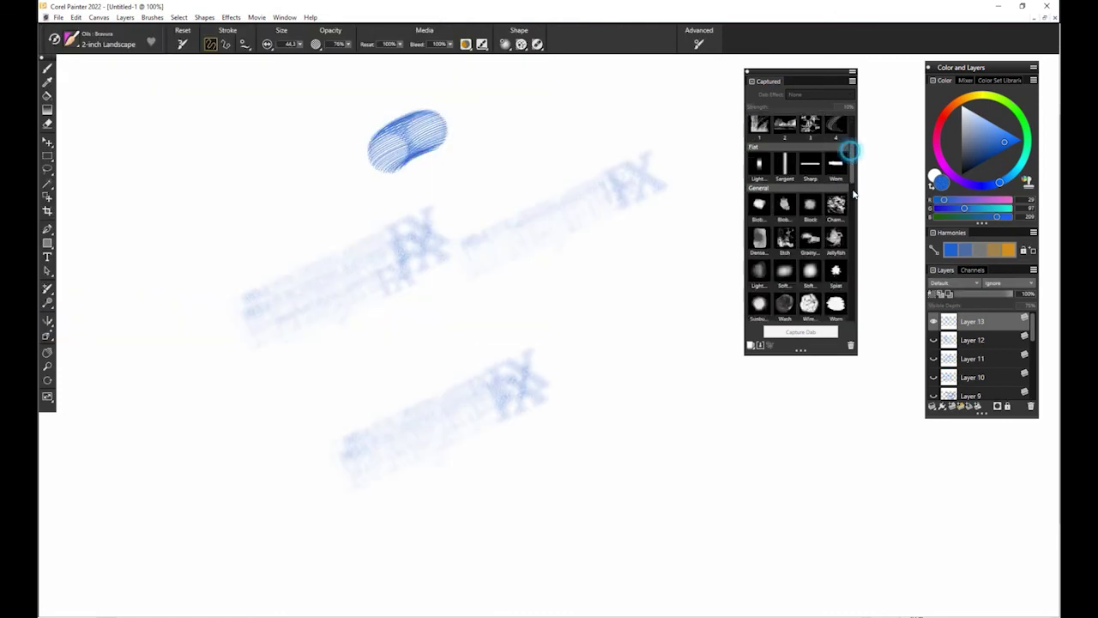
# Select the imported ImagineFX dab, test it, and stamp the logo at size 202.9
pyautogui.moveTo(850, 152); pyautogui.dragTo(859, 326)
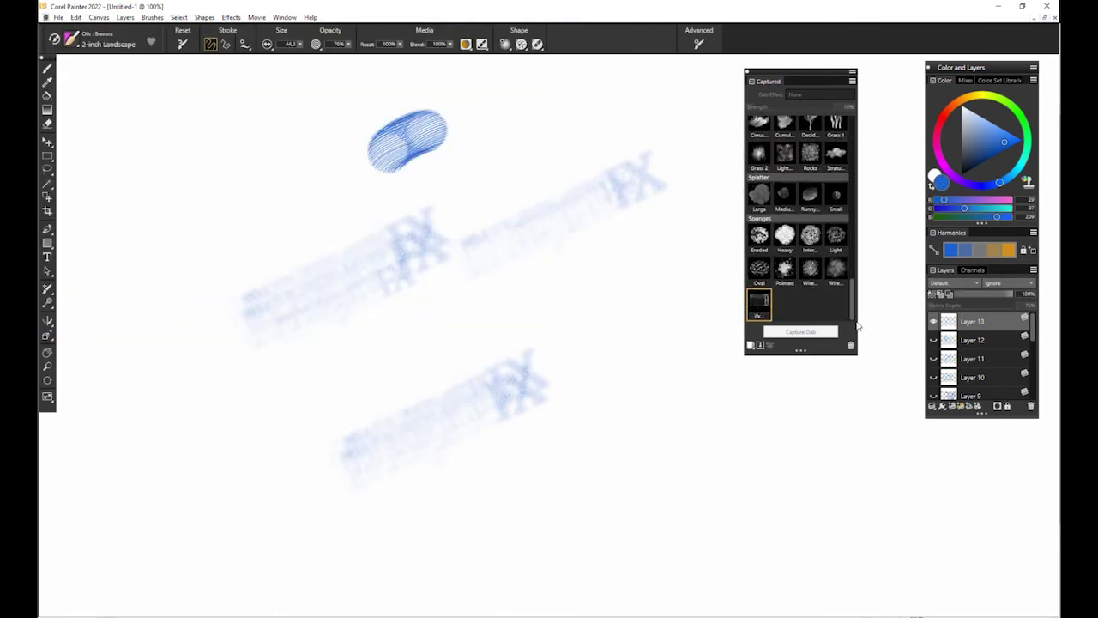
pyautogui.click(767, 316)
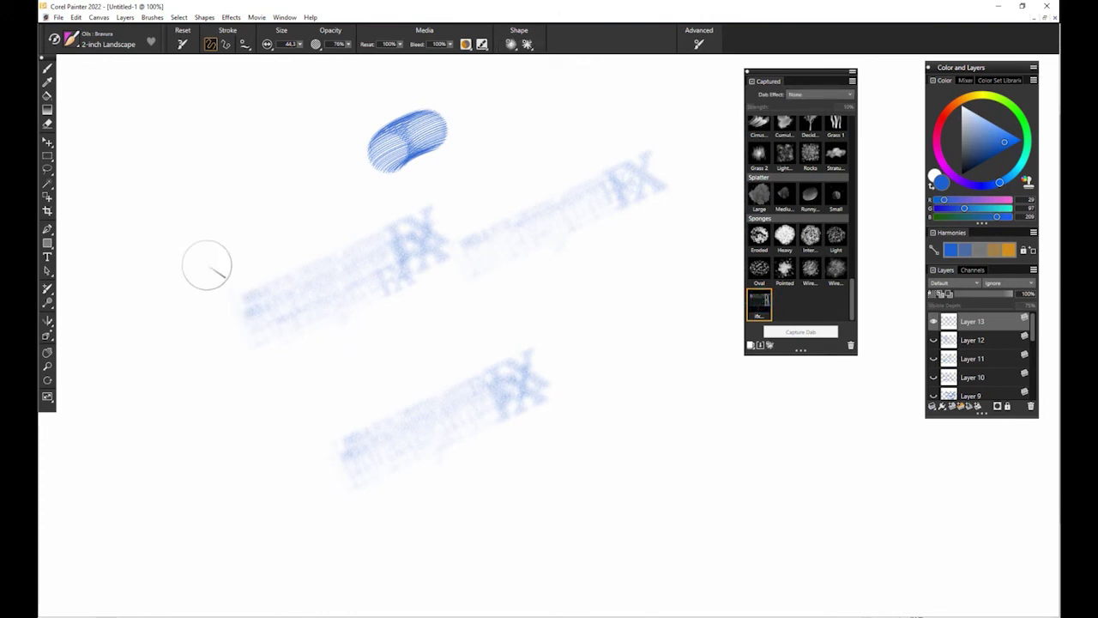
pyautogui.moveTo(176, 251); pyautogui.dragTo(224, 249)
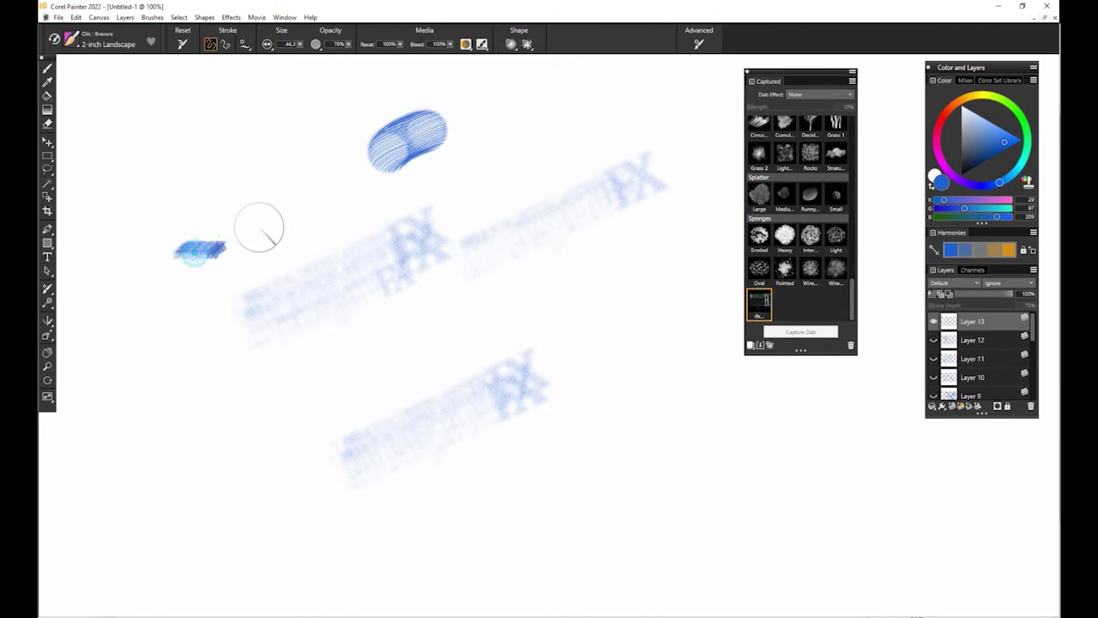
pyautogui.click(300, 44)
pyautogui.moveTo(618, 422); pyautogui.dragTo(643, 498)
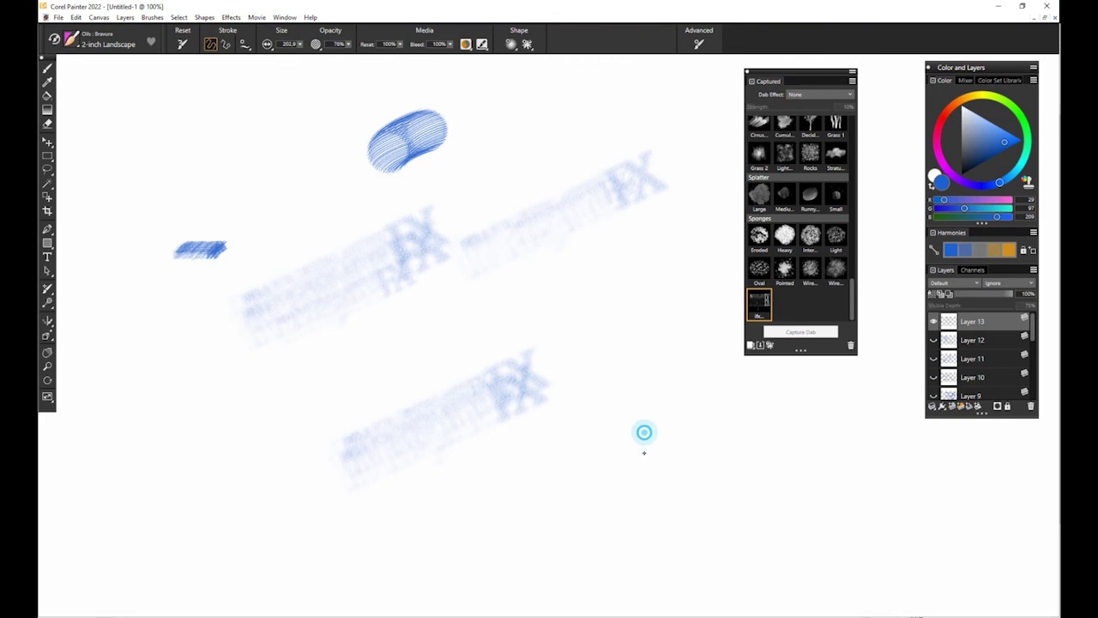
pyautogui.moveTo(643, 435); pyautogui.dragTo(678, 496)
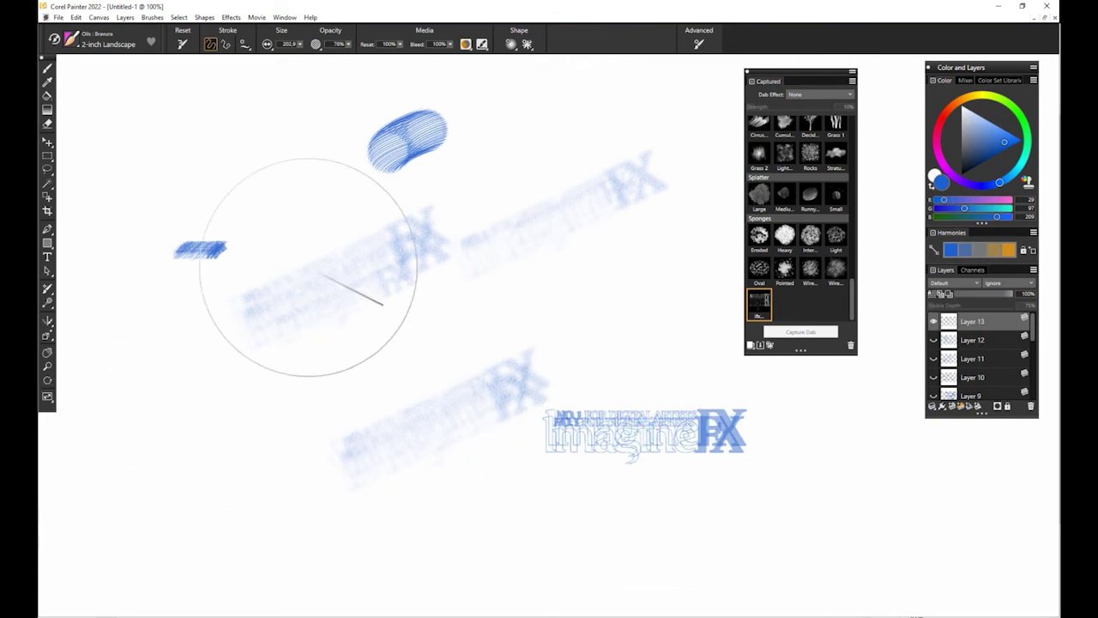
# Set the dab effect to Feather, then Blur, painting sweeping logo strokes with each
pyautogui.click(850, 95)
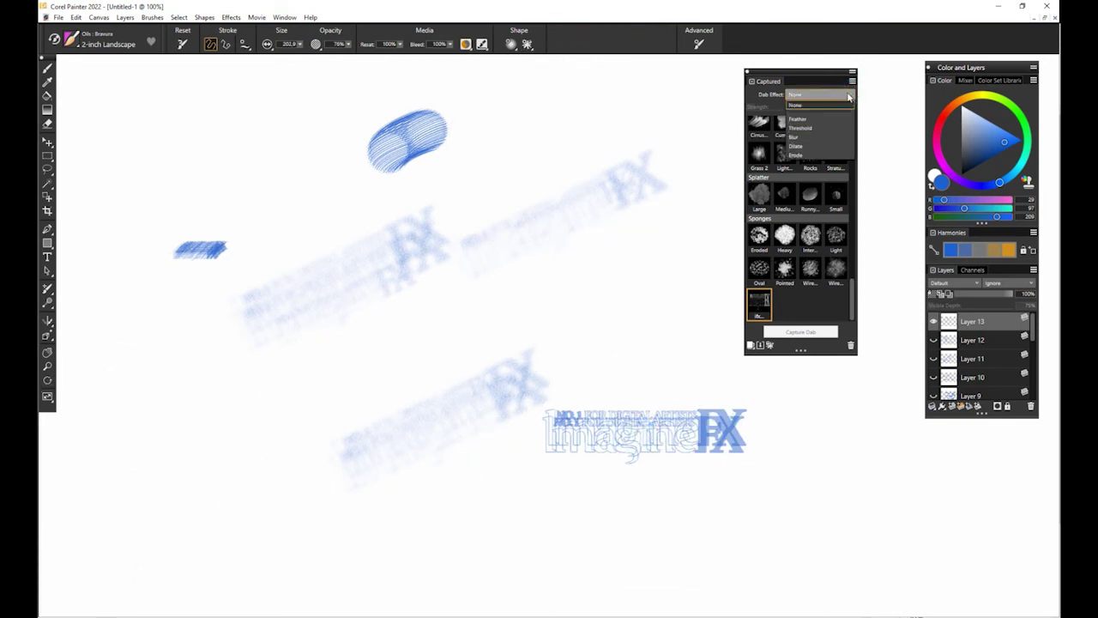
pyautogui.click(816, 121)
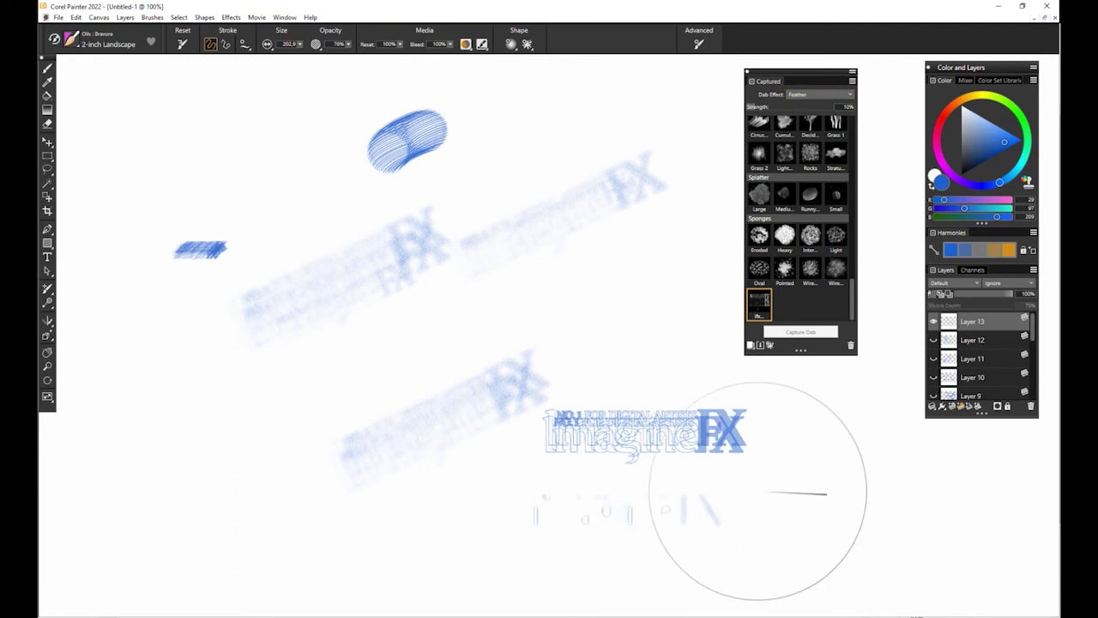
pyautogui.moveTo(99, 493)
pyautogui.mouseDown()
pyautogui.moveTo(184, 490)
pyautogui.moveTo(245, 387)
pyautogui.moveTo(315, 393)
pyautogui.moveTo(338, 461)
pyautogui.moveTo(320, 235)
pyautogui.moveTo(366, 257)
pyautogui.moveTo(402, 327)
pyautogui.moveTo(601, 344)
pyautogui.moveTo(635, 146)
pyautogui.moveTo(344, 172)
pyautogui.moveTo(205, 155)
pyautogui.mouseUp()
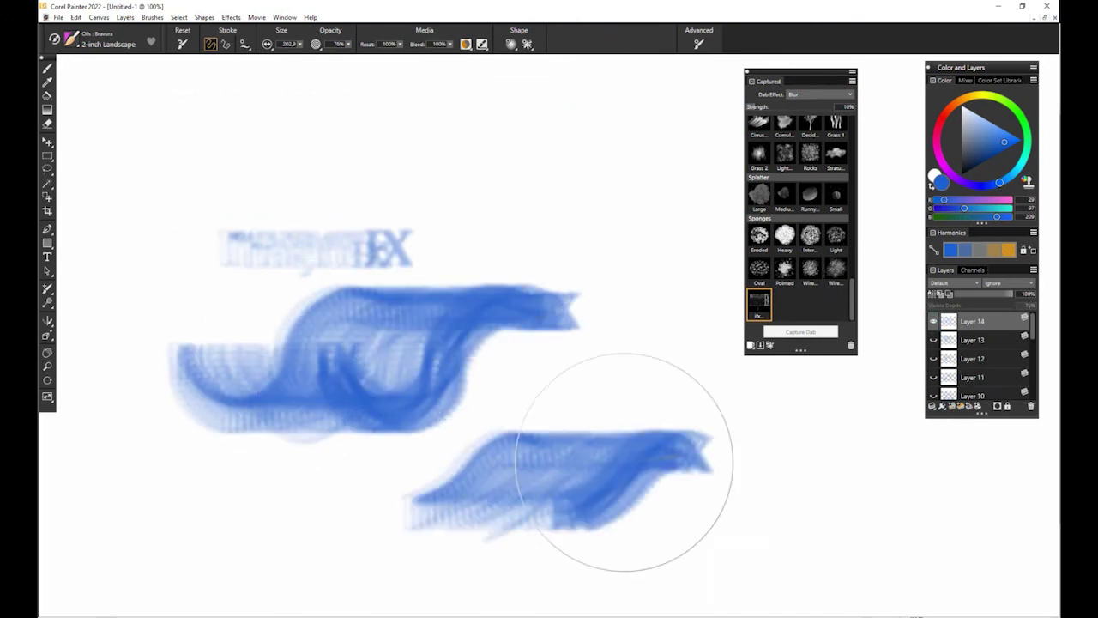
pyautogui.moveTo(652, 506); pyautogui.dragTo(866, 502)
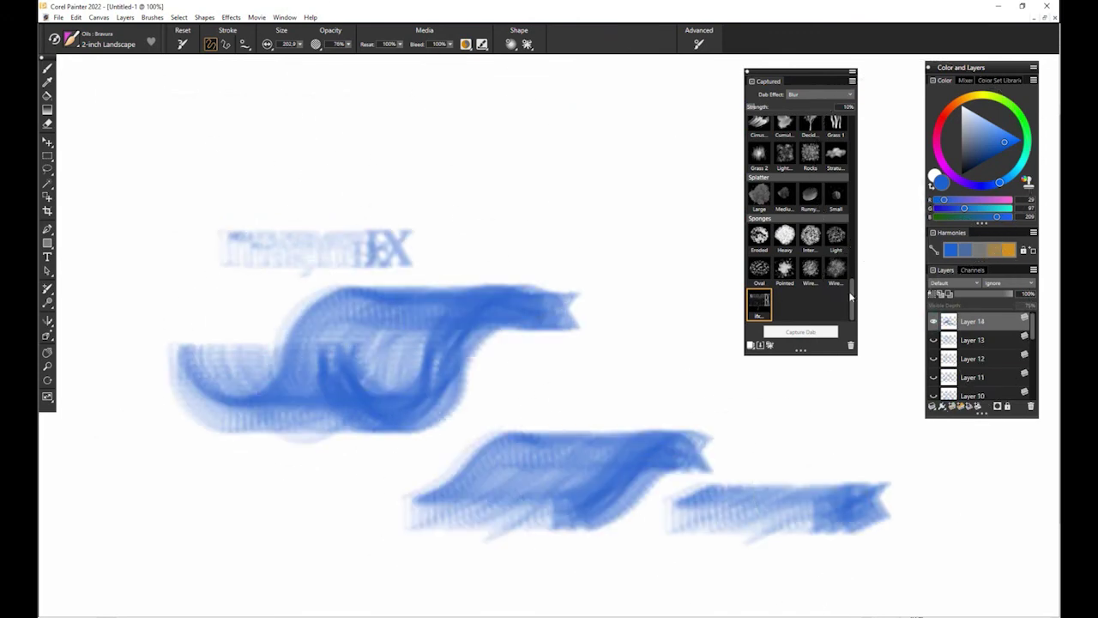
pyautogui.click(98, 17)
pyautogui.moveTo(152, 17)
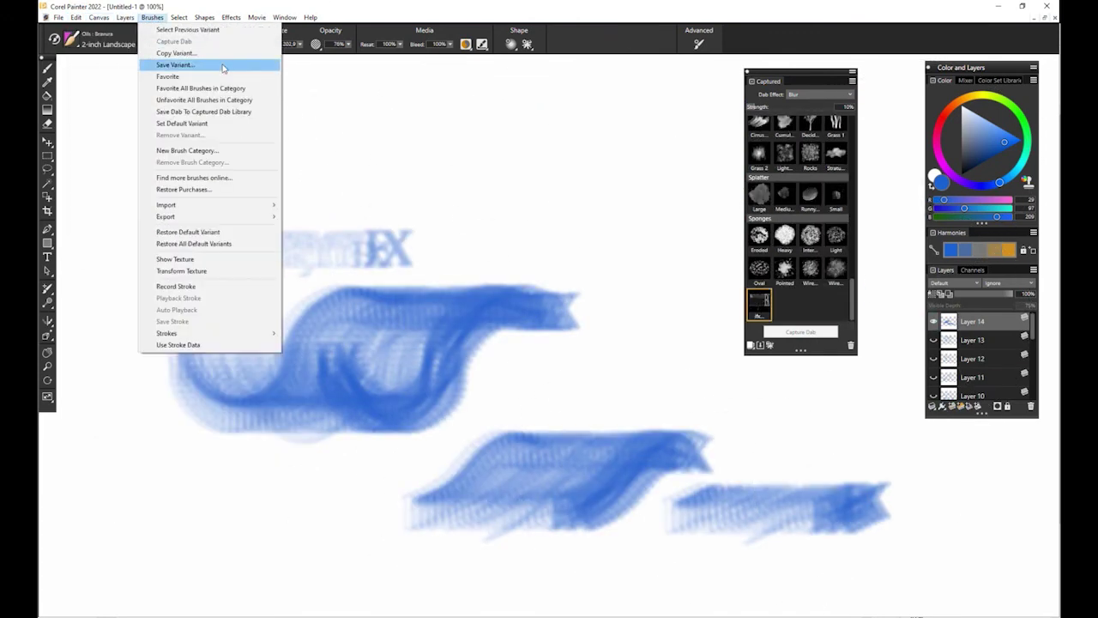
# Dismiss the Brushes menu without choosing a command
pyautogui.click(829, 374)
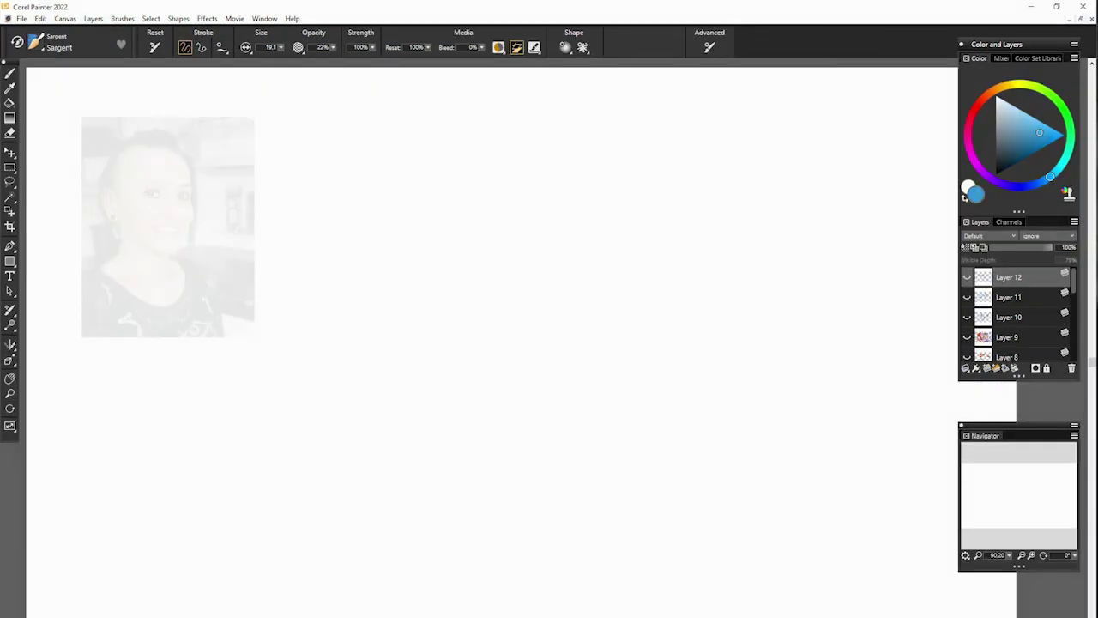